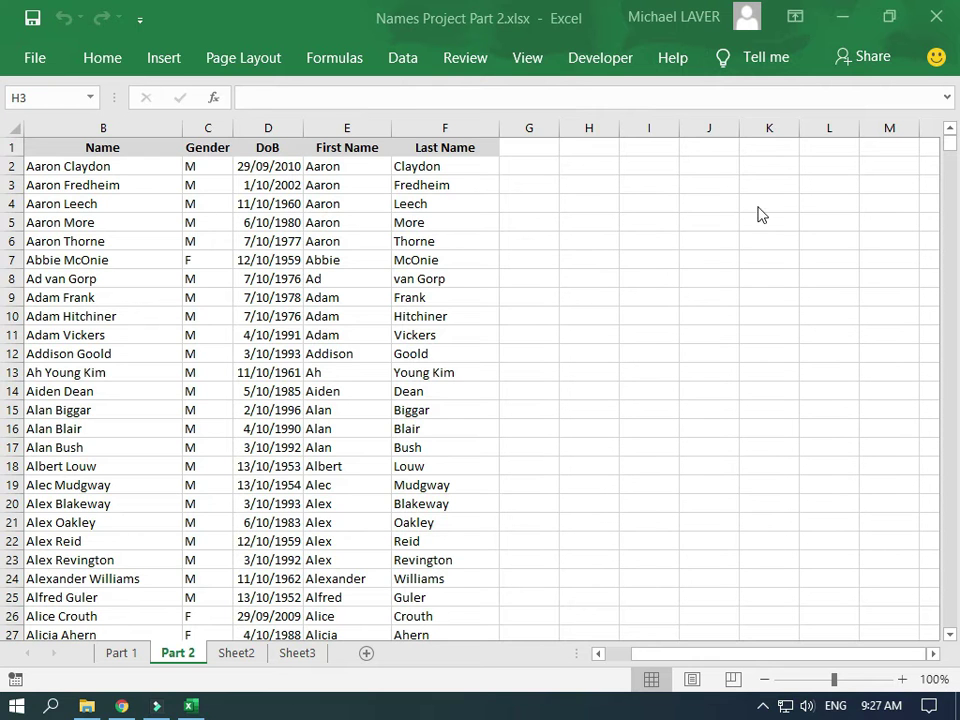
After checking the Gender entries, begin =if(C2="" in G2 to test the Gender value
{"action": "left_click", "coordinate": [193, 166]}
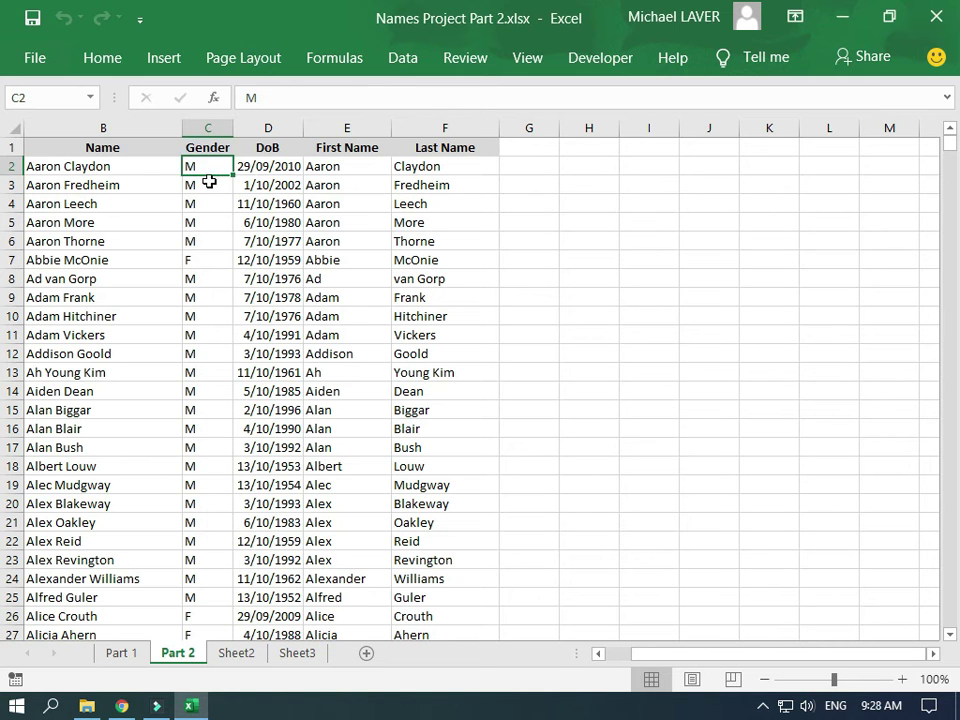
{"action": "left_click", "coordinate": [197, 262]}
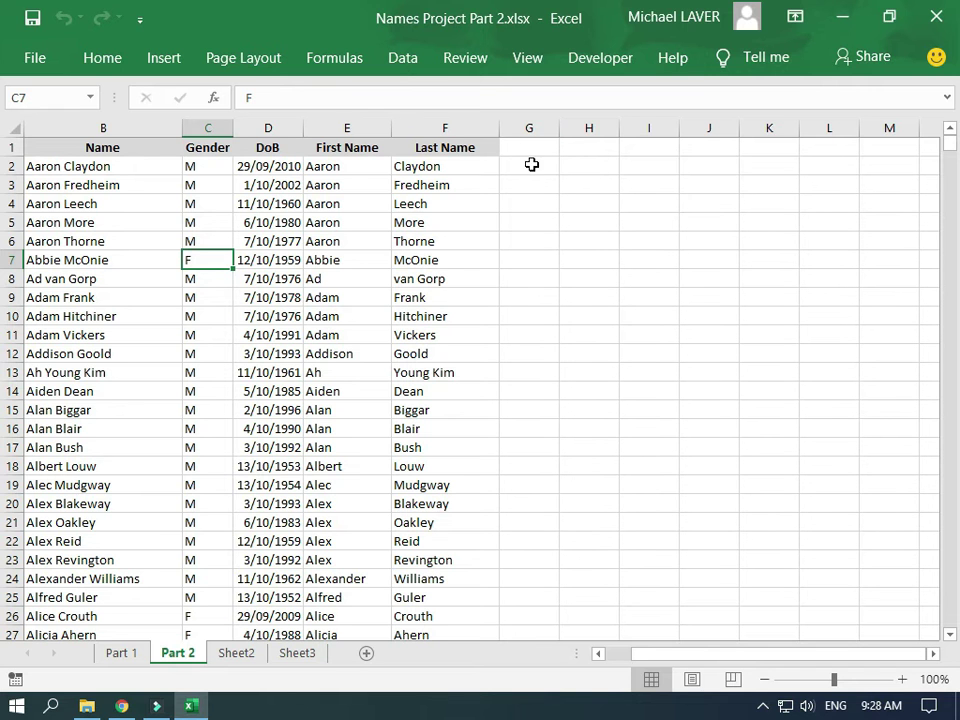
{"action": "left_click", "coordinate": [532, 168]}
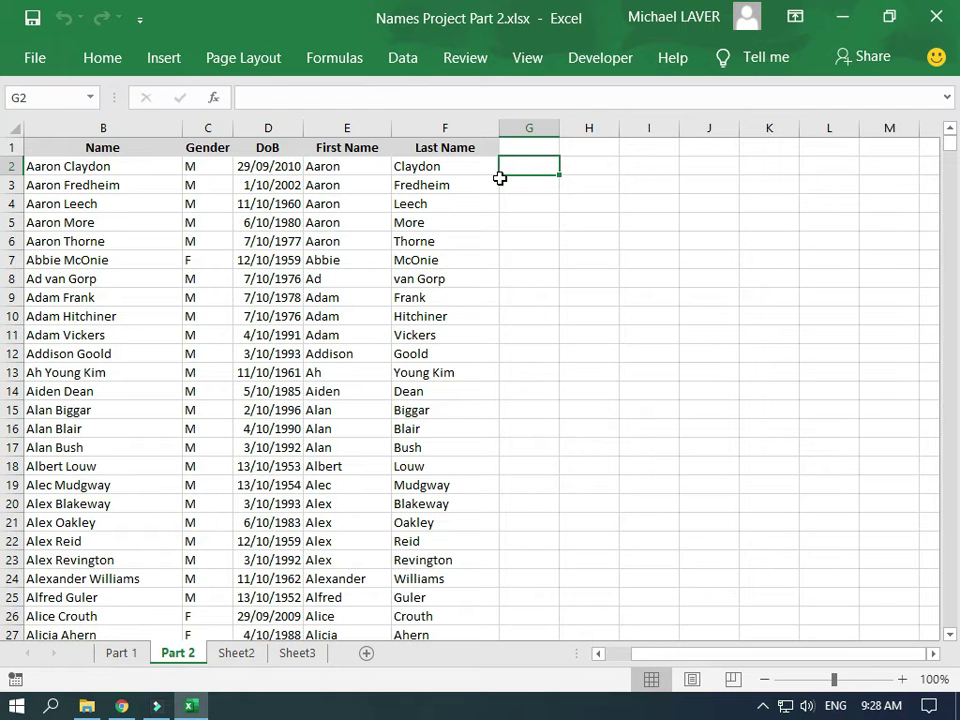
{"action": "type", "text": "="}
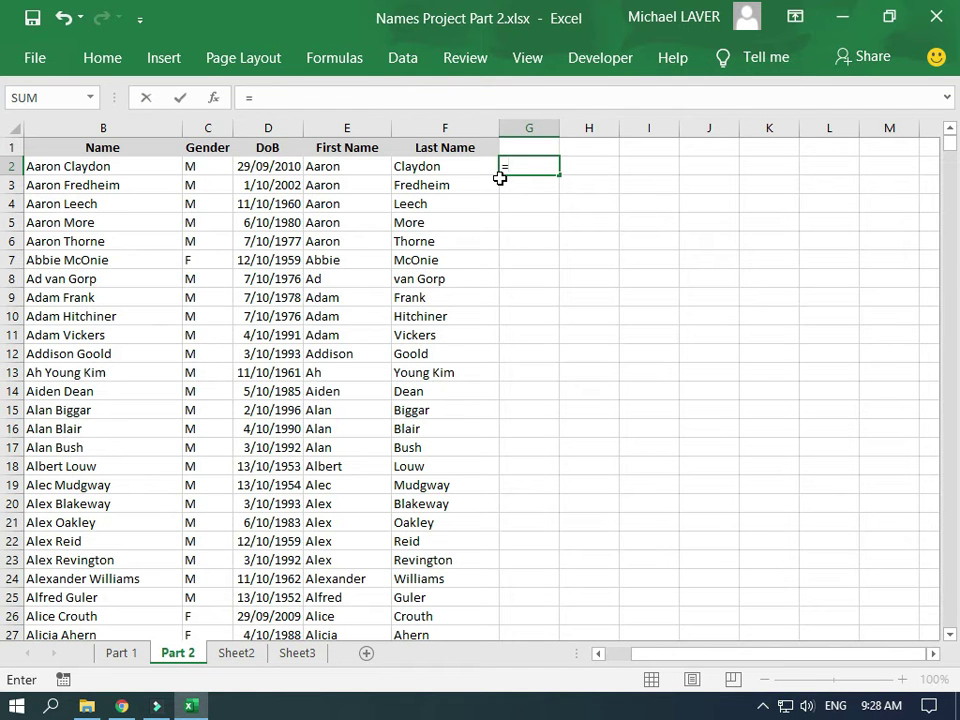
{"action": "type", "text": "if"}
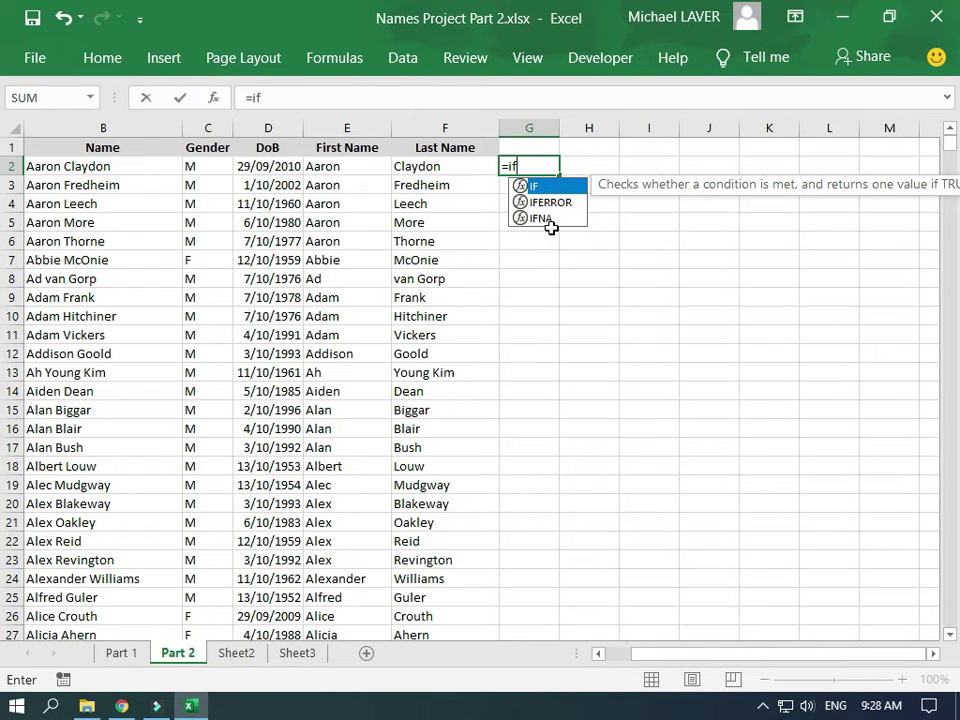
{"action": "type", "text": "("}
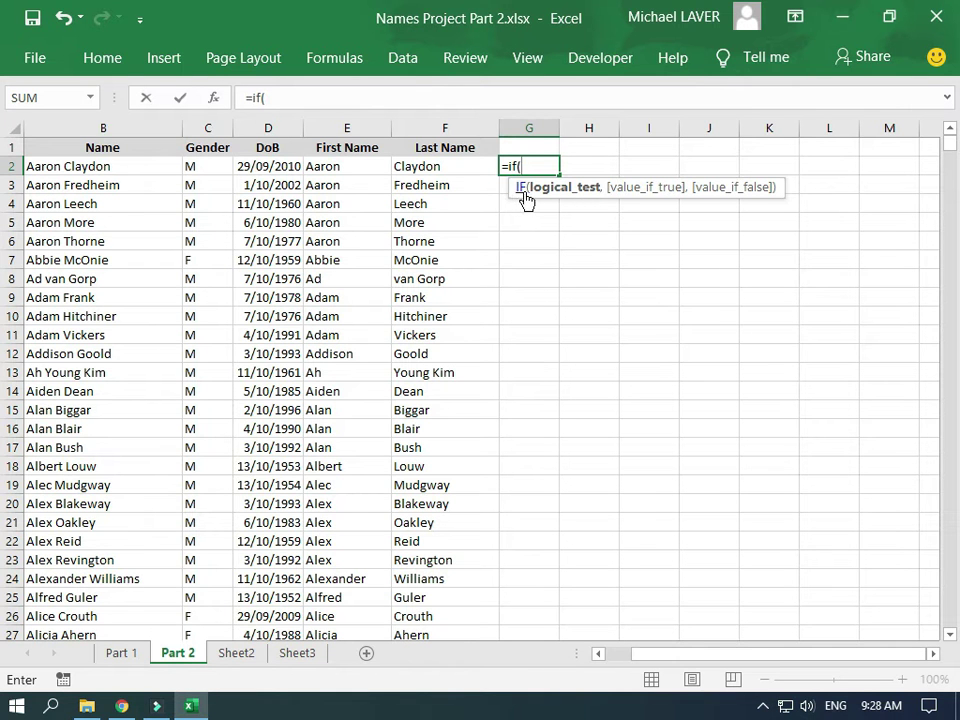
{"action": "left_click", "coordinate": [205, 168]}
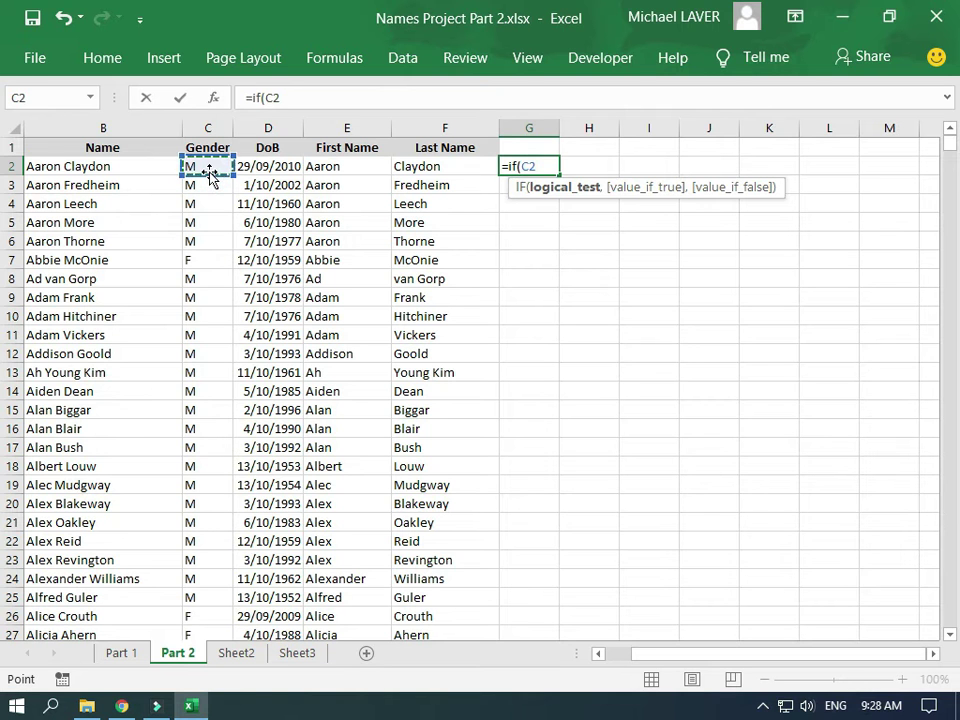
{"action": "type", "text": "="}
{"action": "type", "text": "\"\""}
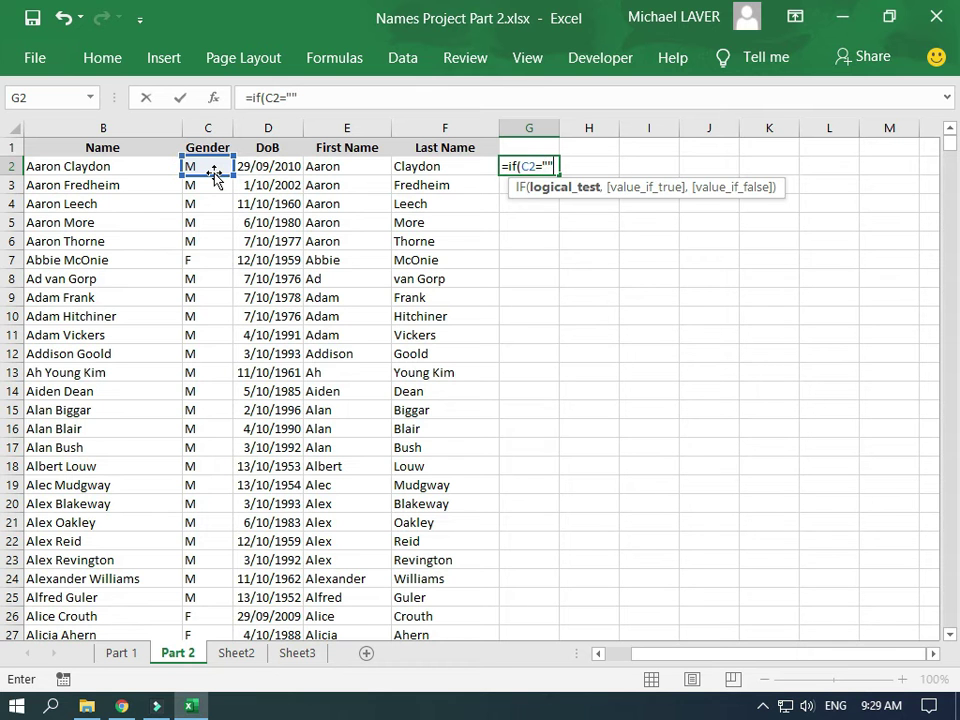
Dismiss the formula error and extend the formula to =if(C2="M","Male","Famale"
{"action": "key", "text": "Return"}
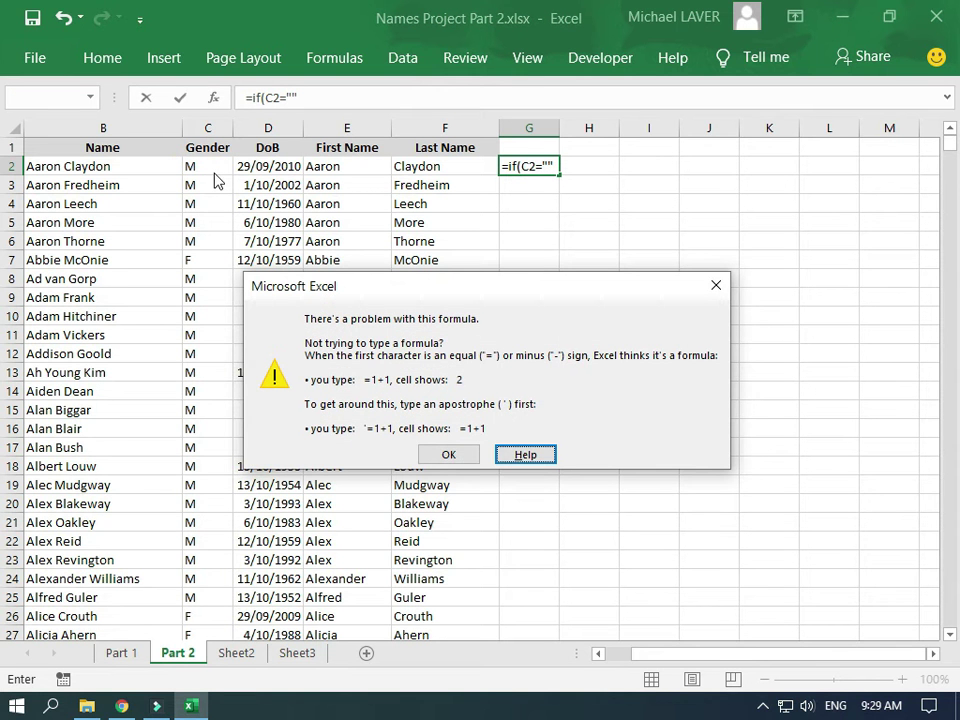
{"action": "key", "text": "Tab"}
{"action": "key", "text": "Return"}
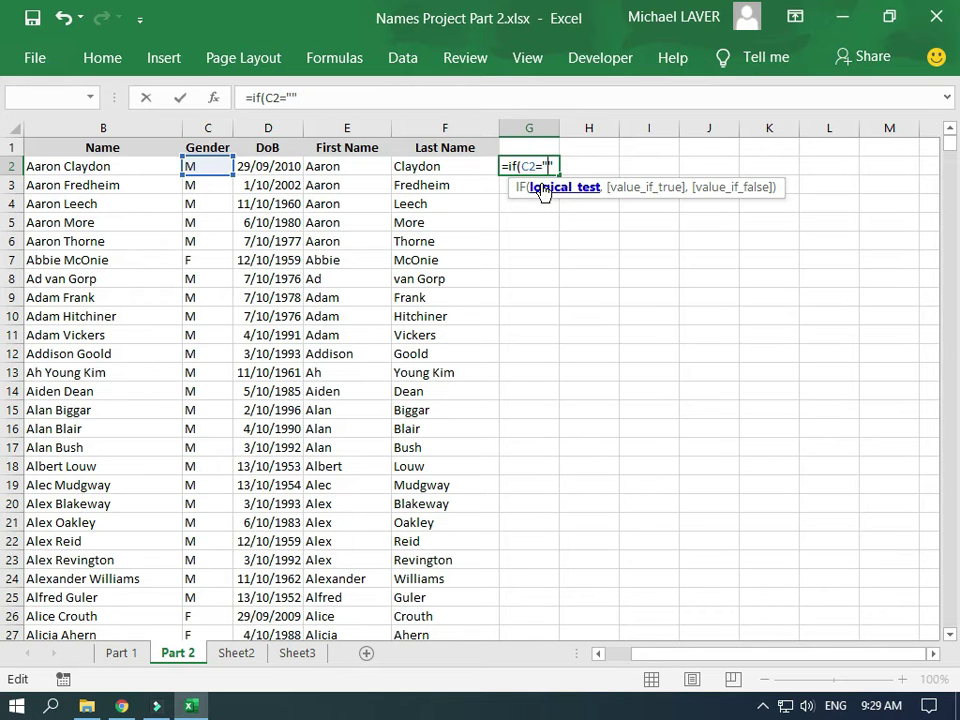
{"action": "type", "text": "M"}
{"action": "type", "text": ","}
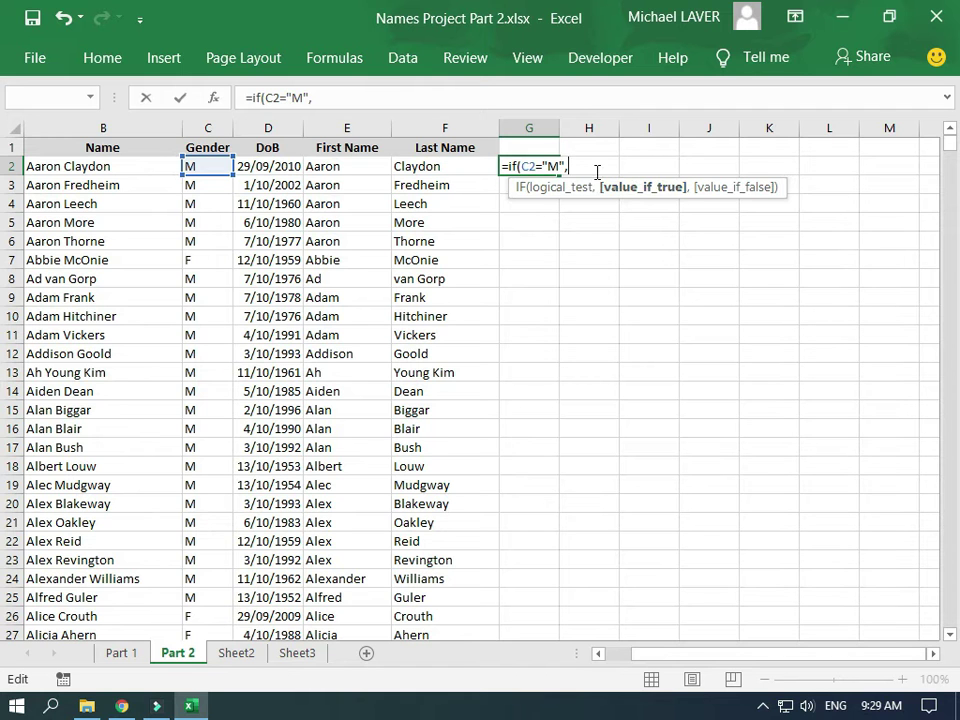
{"action": "type", "text": "\"Male\""}
{"action": "type", "text": ","}
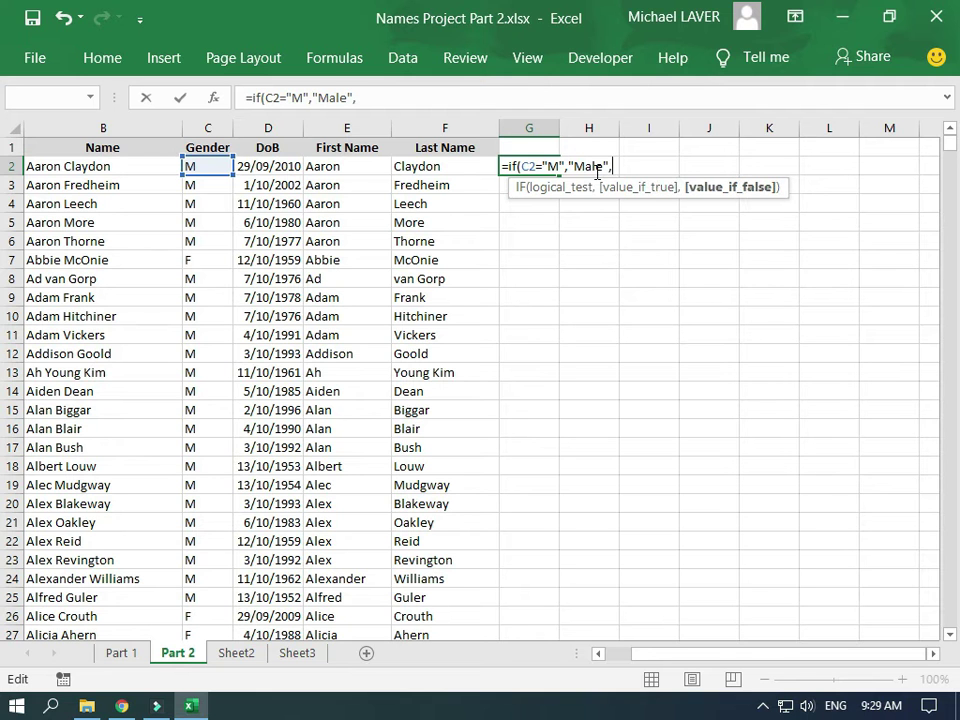
{"action": "type", "text": "\"Famale"}
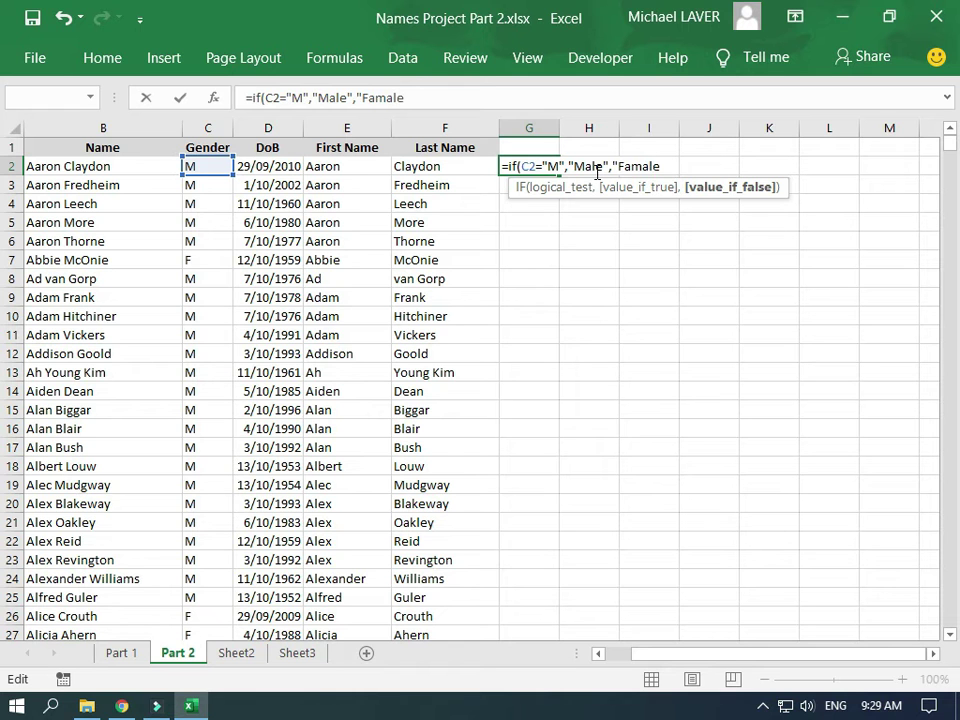
Correct 'Famale' to 'Female', close the formula and enter it in G2
{"action": "key", "text": "Left"}
{"action": "key", "text": "Left"}
{"action": "key", "text": "Left"}
{"action": "key", "text": "Left"}
{"action": "key", "text": "BackSpace"}
{"action": "type", "text": "e"}
{"action": "key", "text": "Right"}
{"action": "key", "text": "Right"}
{"action": "key", "text": "Right"}
{"action": "key", "text": "Right"}
{"action": "type", "text": "\")"}
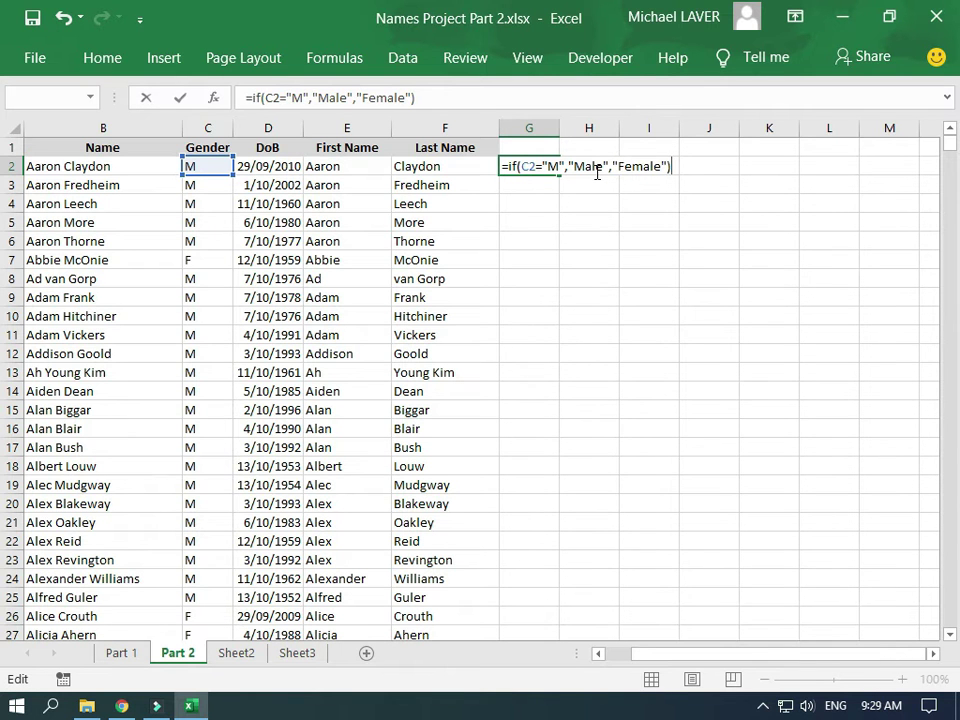
{"action": "key", "text": "Return"}
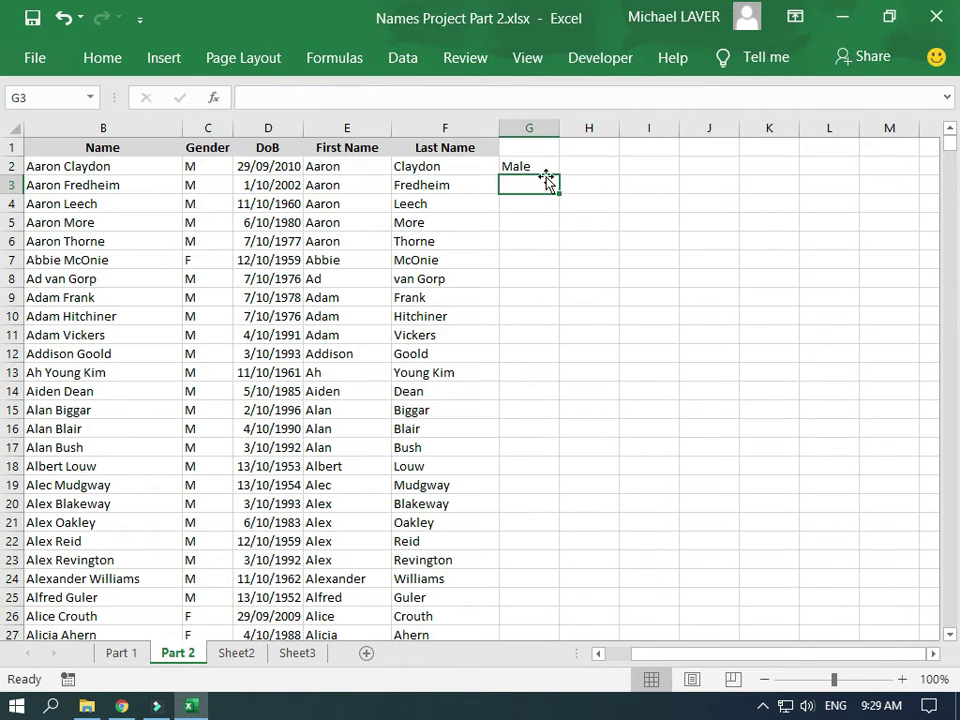
Copy G2's Male/Female IF formula down column G to the last data row
{"action": "left_click", "coordinate": [545, 170]}
{"action": "left_click_drag", "start_coordinate": [559, 175], "coordinate": [562, 507]}
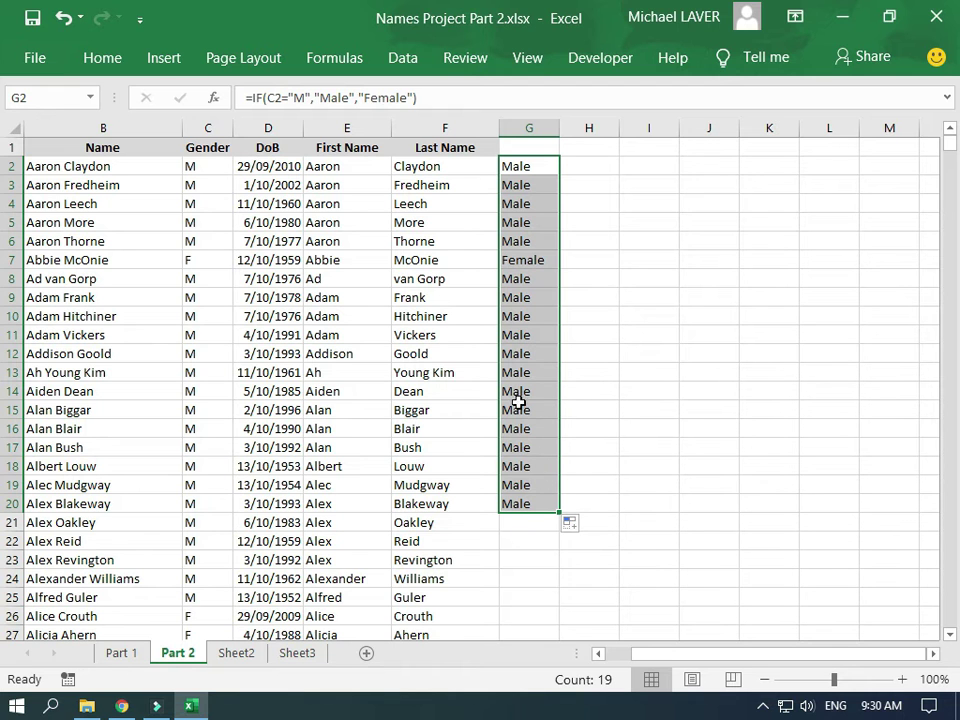
{"action": "double_click", "coordinate": [559, 512]}
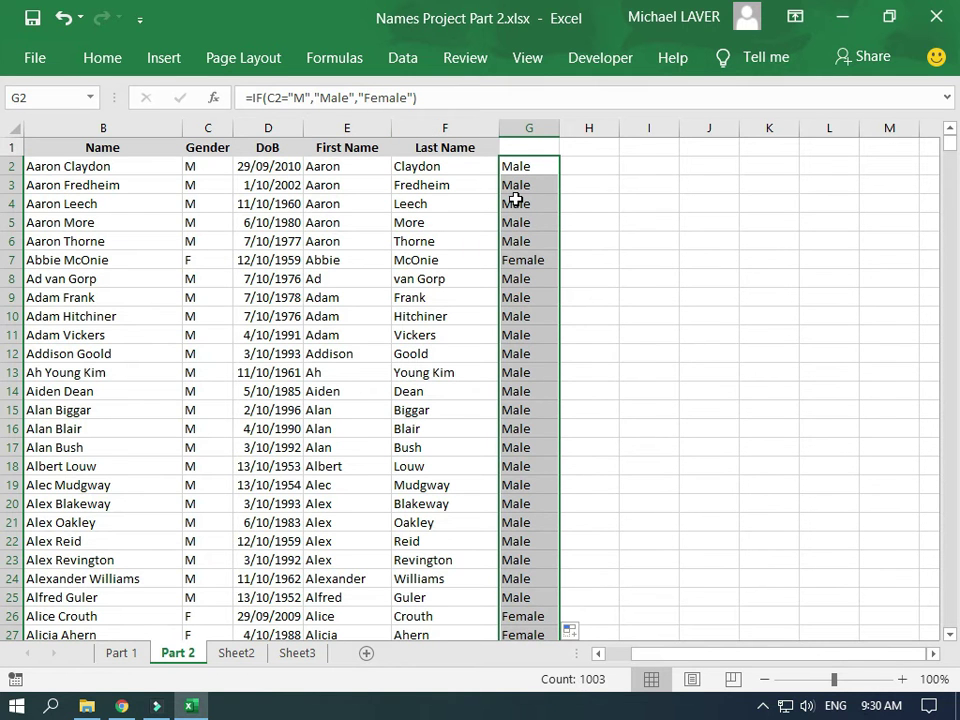
{"action": "key", "text": "ctrl+c"}
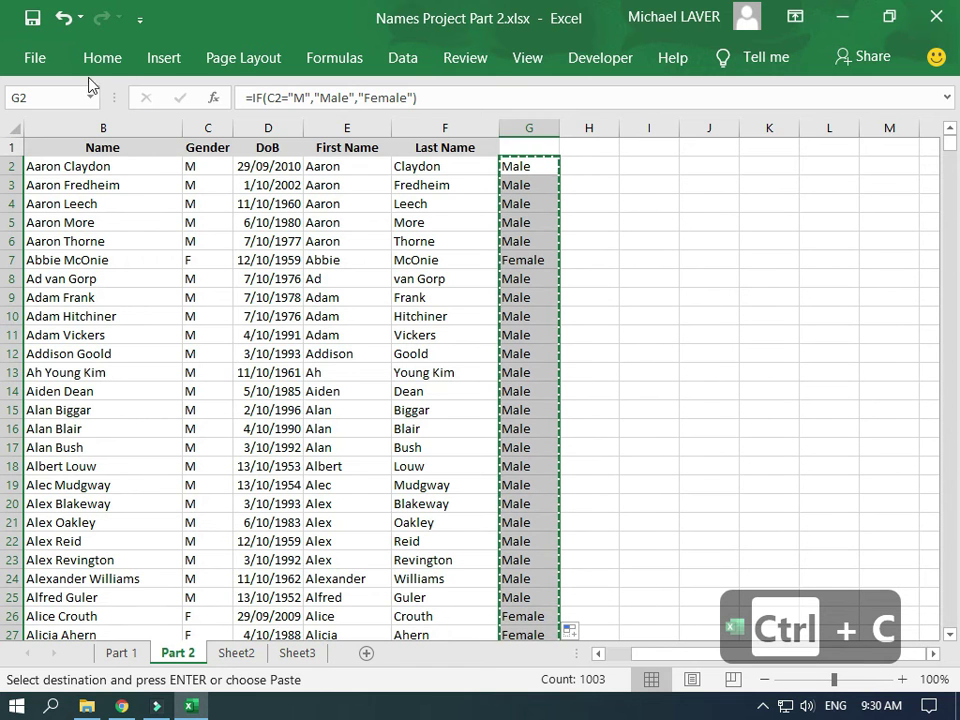
{"action": "left_click", "coordinate": [90, 64]}
{"action": "left_click", "coordinate": [30, 146]}
{"action": "left_click", "coordinate": [30, 300]}
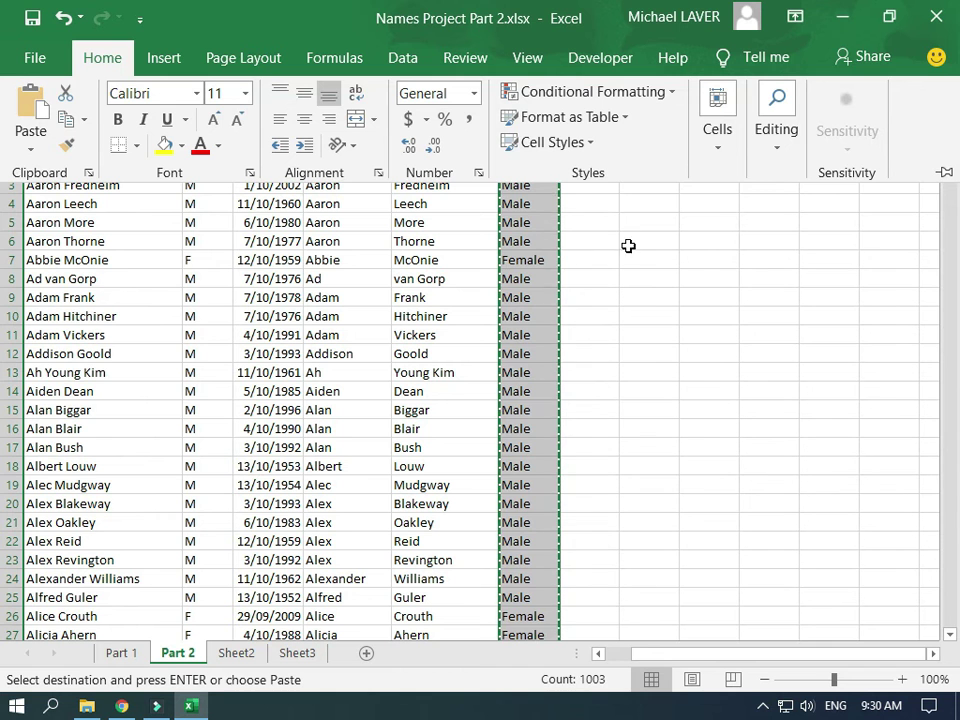
{"action": "left_click", "coordinate": [518, 216]}
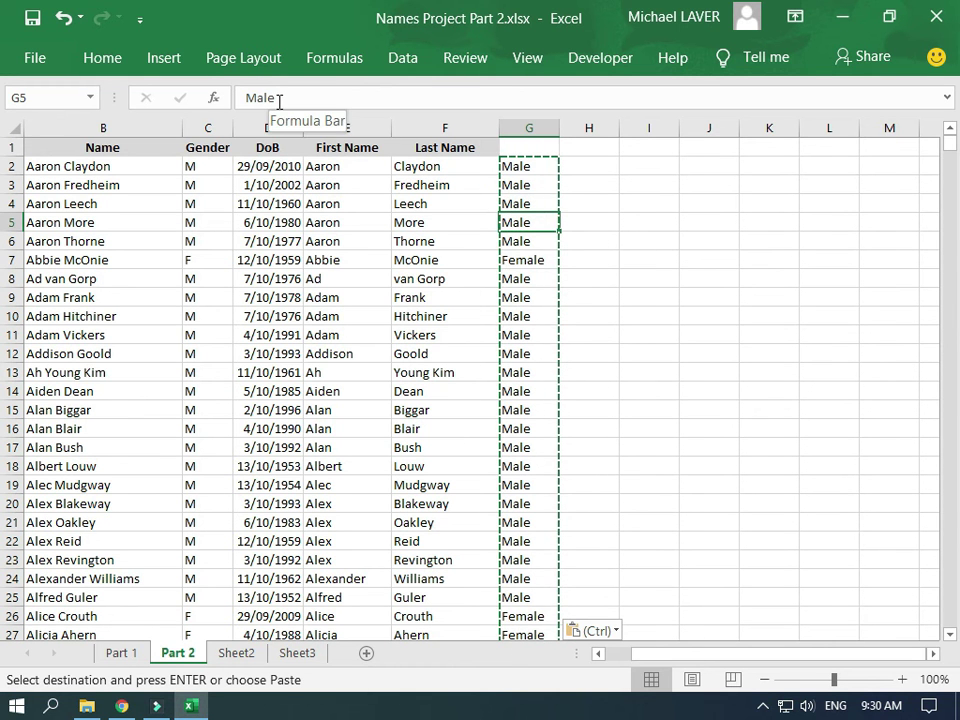
{"action": "left_click", "coordinate": [514, 164]}
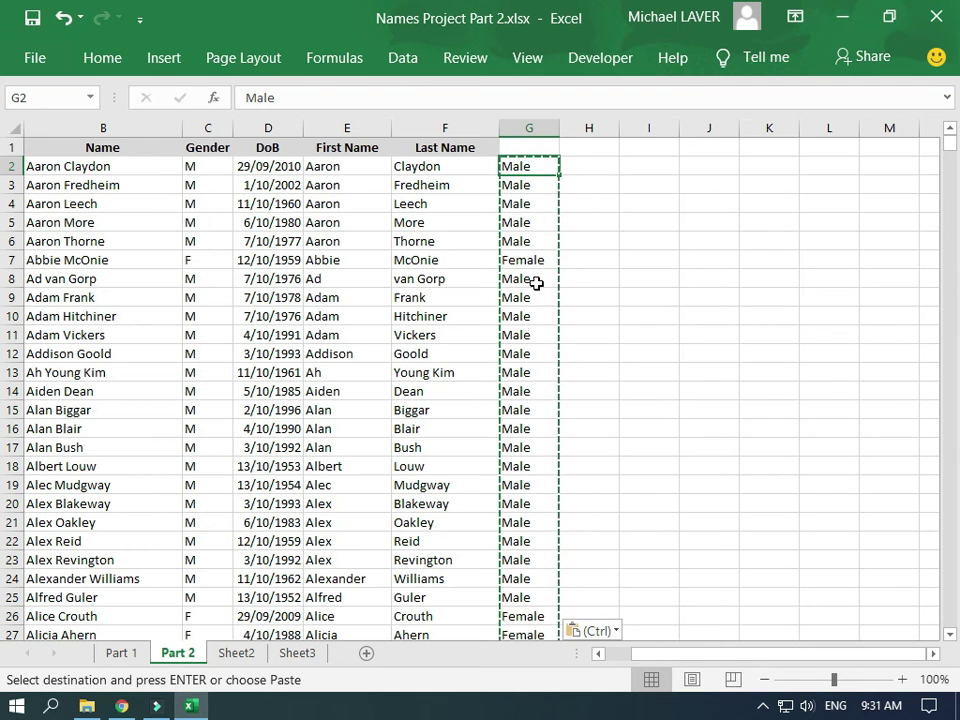
{"action": "key", "text": "ctrl+shift+Down"}
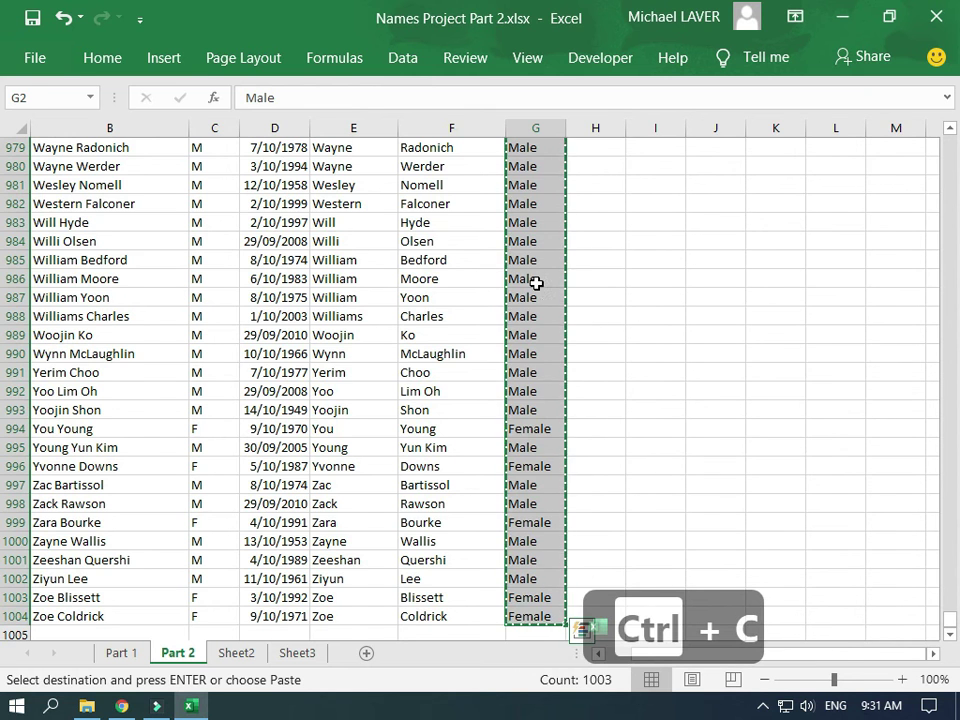
{"action": "key", "text": "ctrl+Home"}
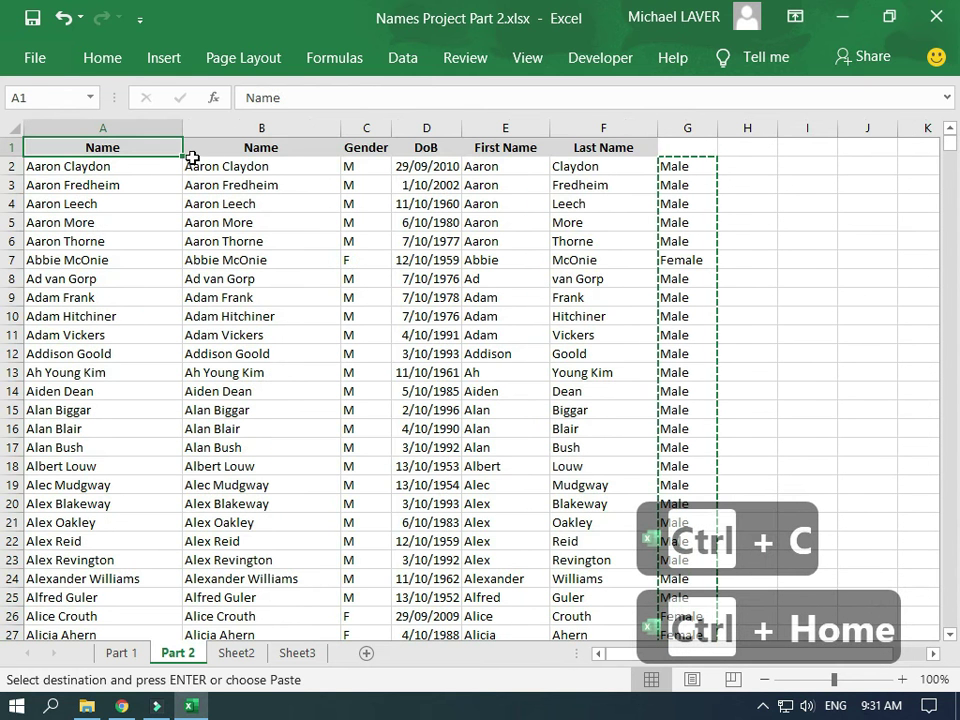
{"action": "left_click", "coordinate": [359, 166]}
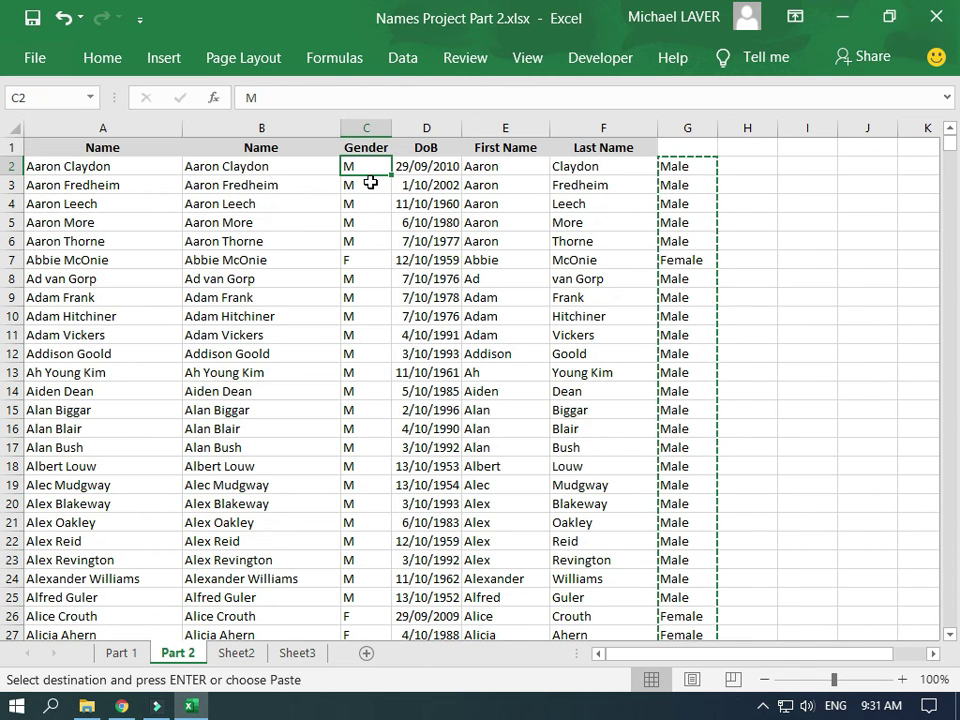
{"action": "key", "text": "ctrl+v"}
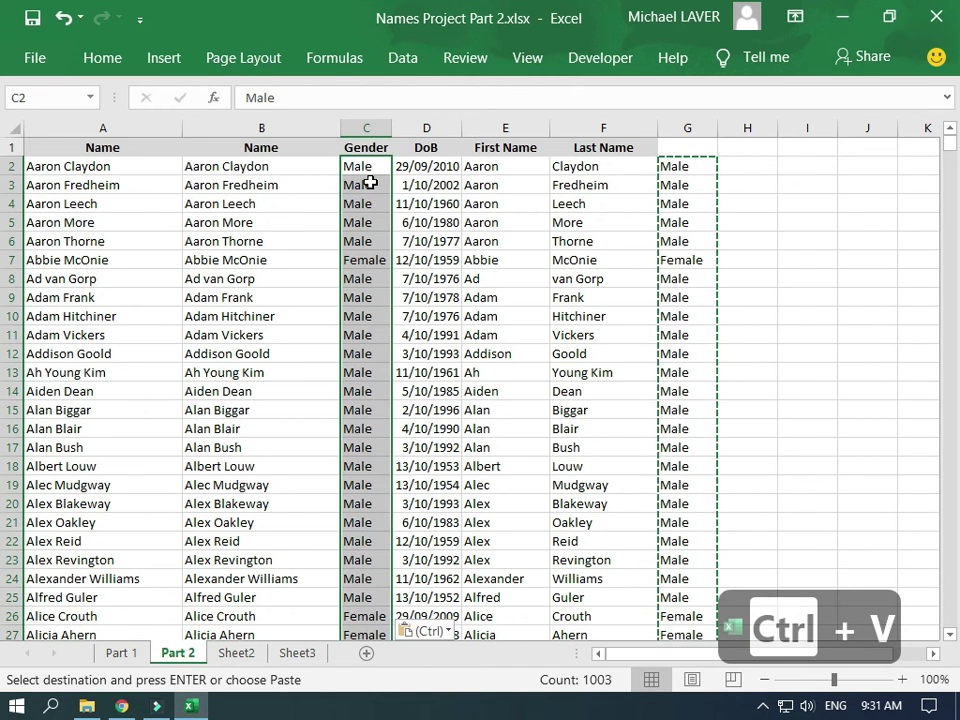
{"action": "left_click", "coordinate": [692, 127]}
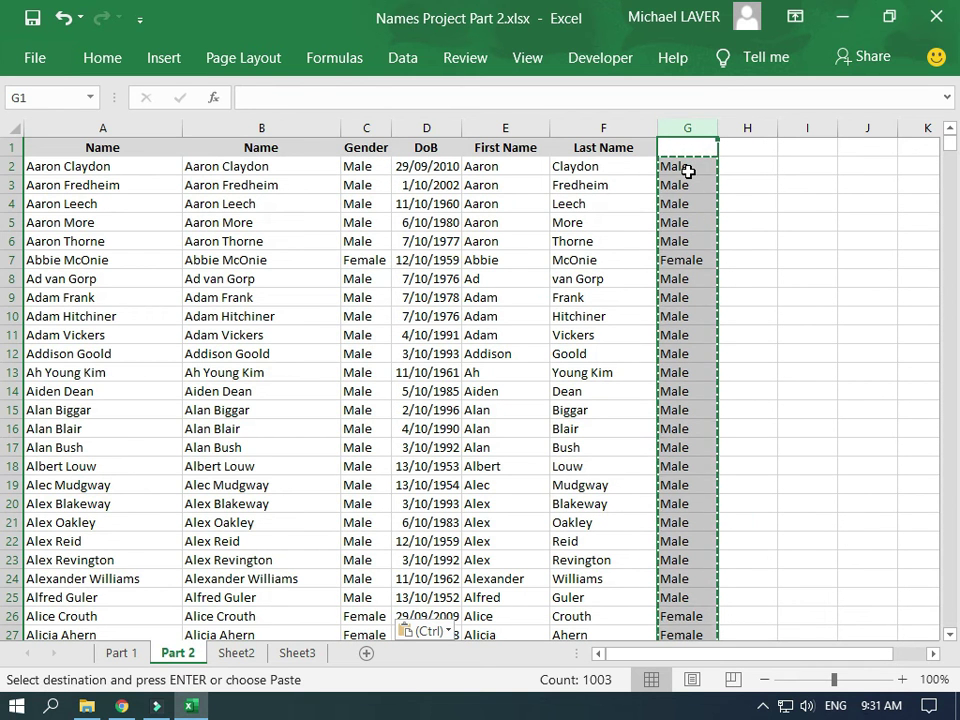
{"action": "key", "text": "Delete"}
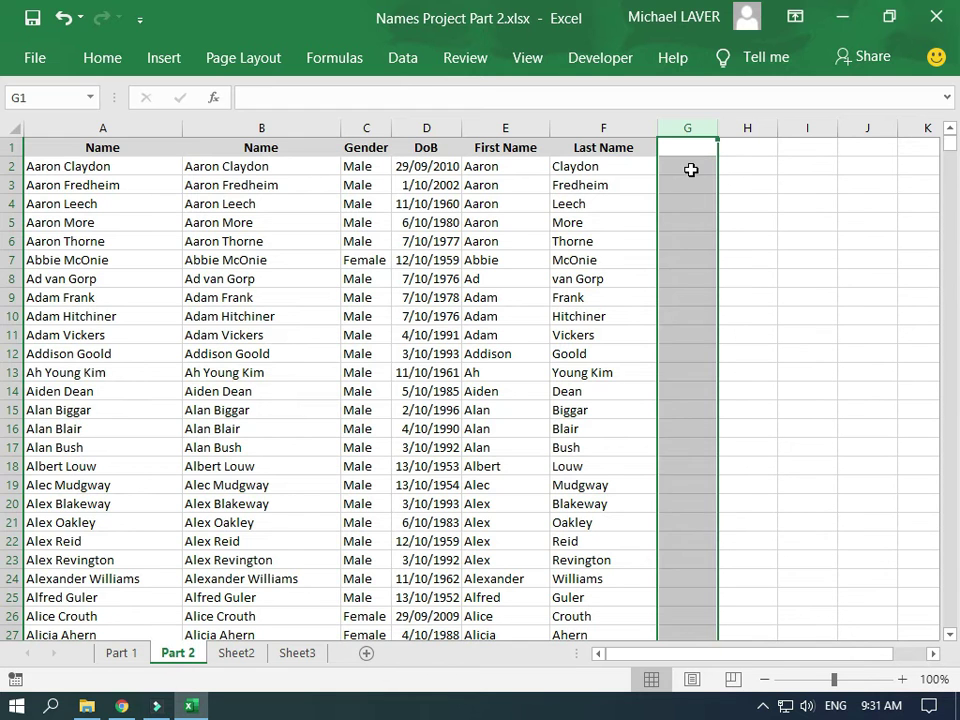
{"action": "left_click", "coordinate": [690, 171]}
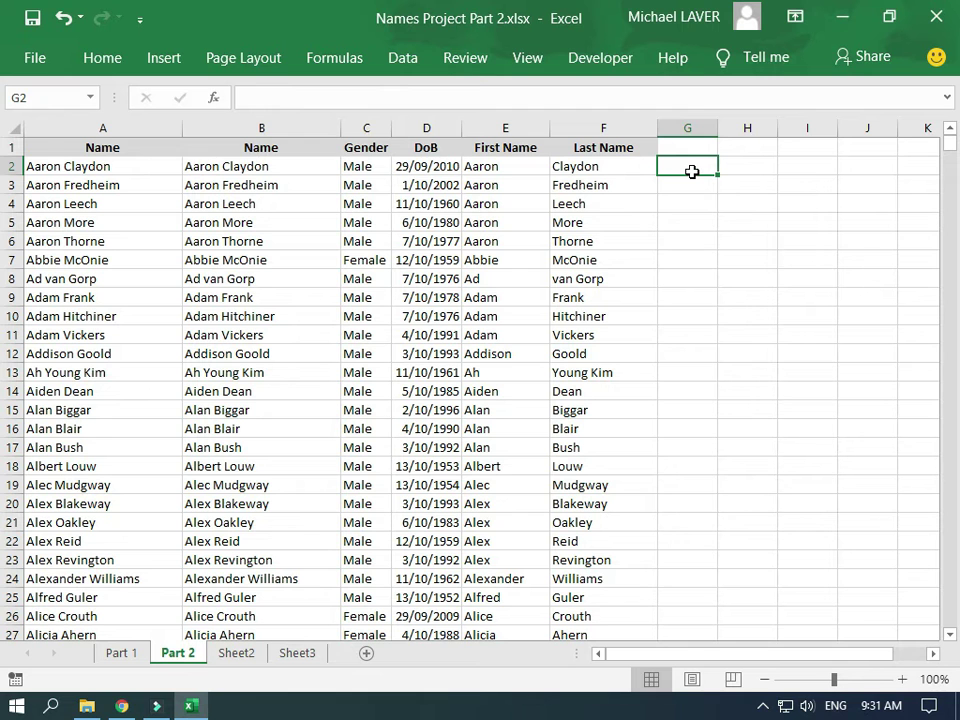
{"action": "key", "text": "Up"}
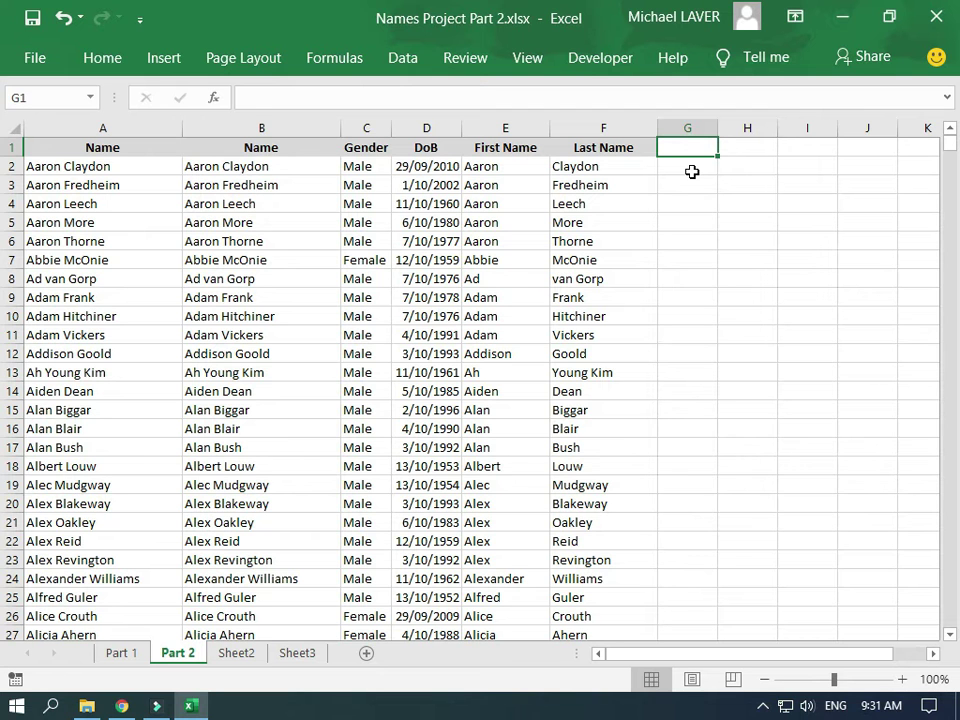
Enter the headers Username in G1 and Password in H1
{"action": "type", "text": "User"}
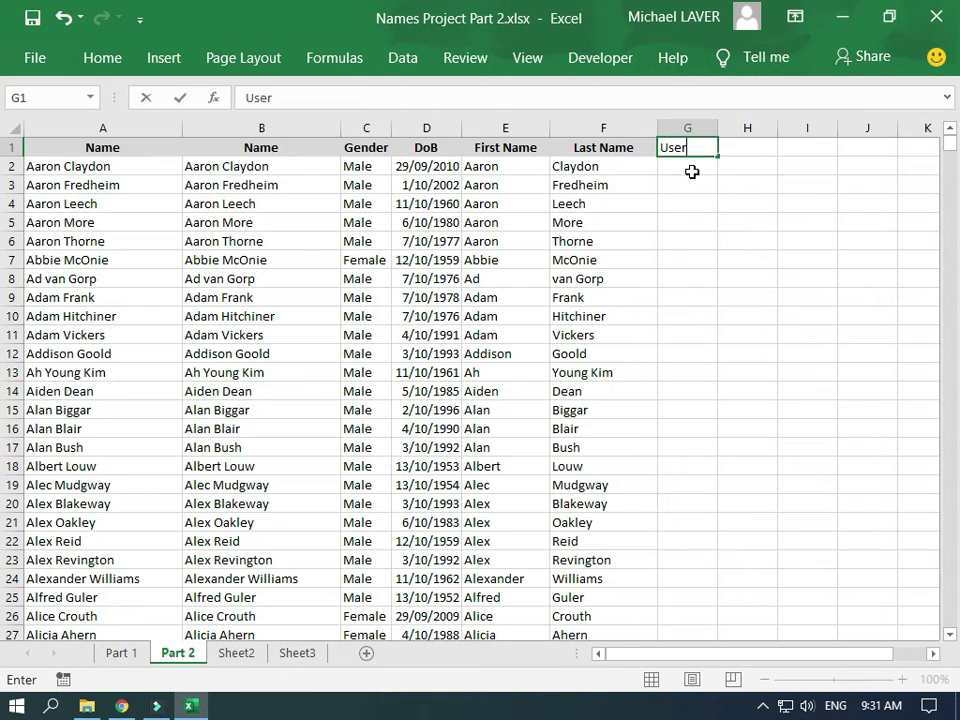
{"action": "type", "text": "name"}
{"action": "key", "text": "Tab"}
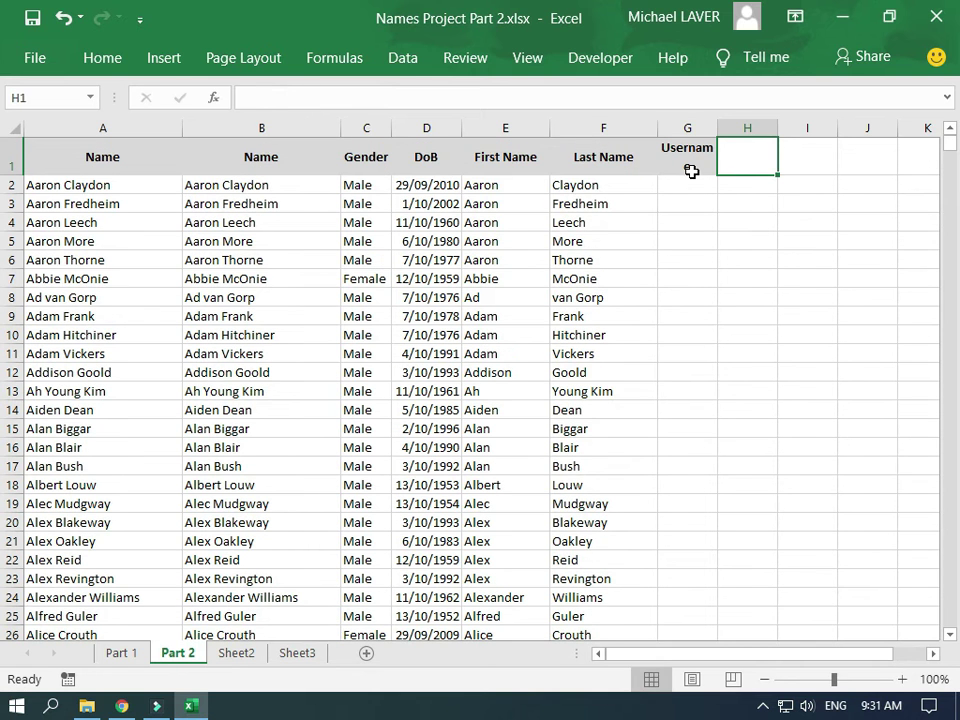
{"action": "type", "text": "Password"}
{"action": "key", "text": "Return"}
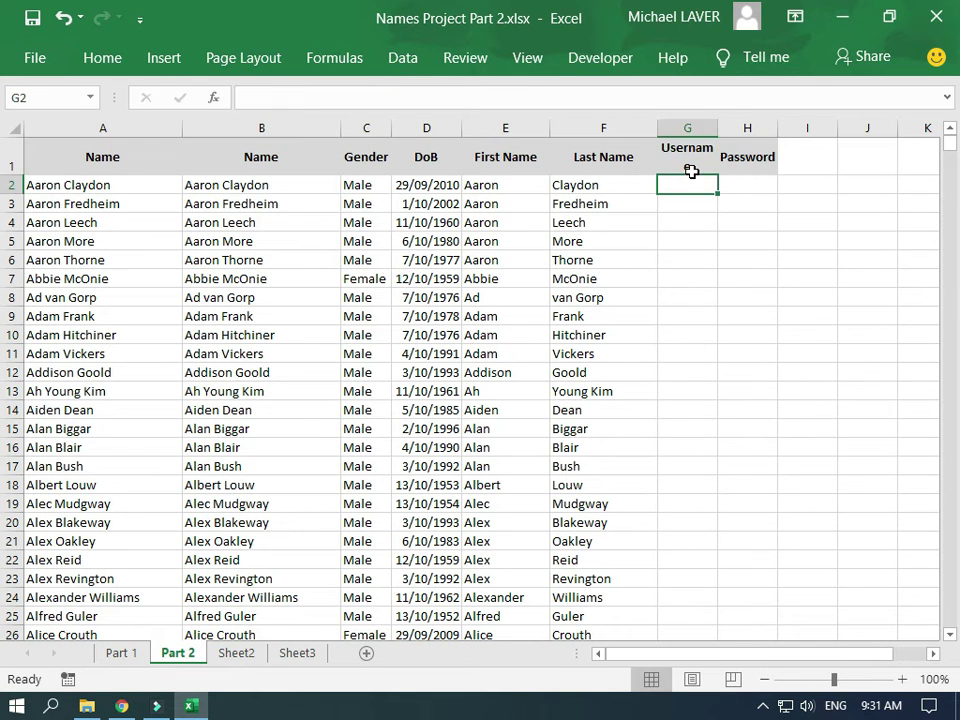
{"action": "key", "text": "Up"}
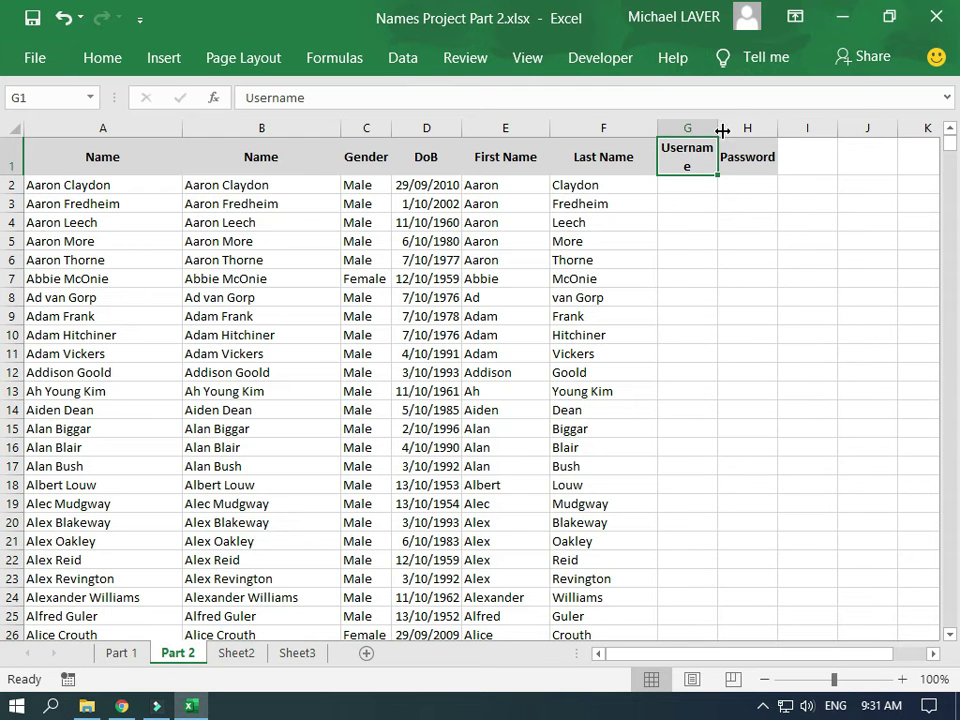
Widen columns G and H so both headers fit
{"action": "left_click_drag", "start_coordinate": [717, 128], "coordinate": [741, 130]}
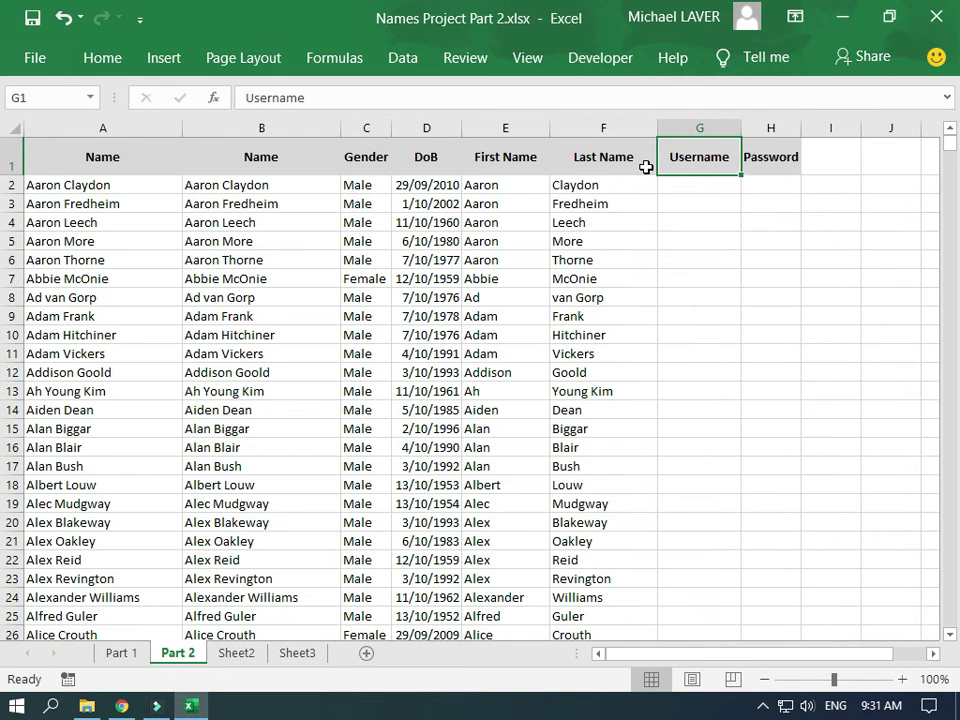
{"action": "left_click_drag", "start_coordinate": [802, 133], "coordinate": [813, 131]}
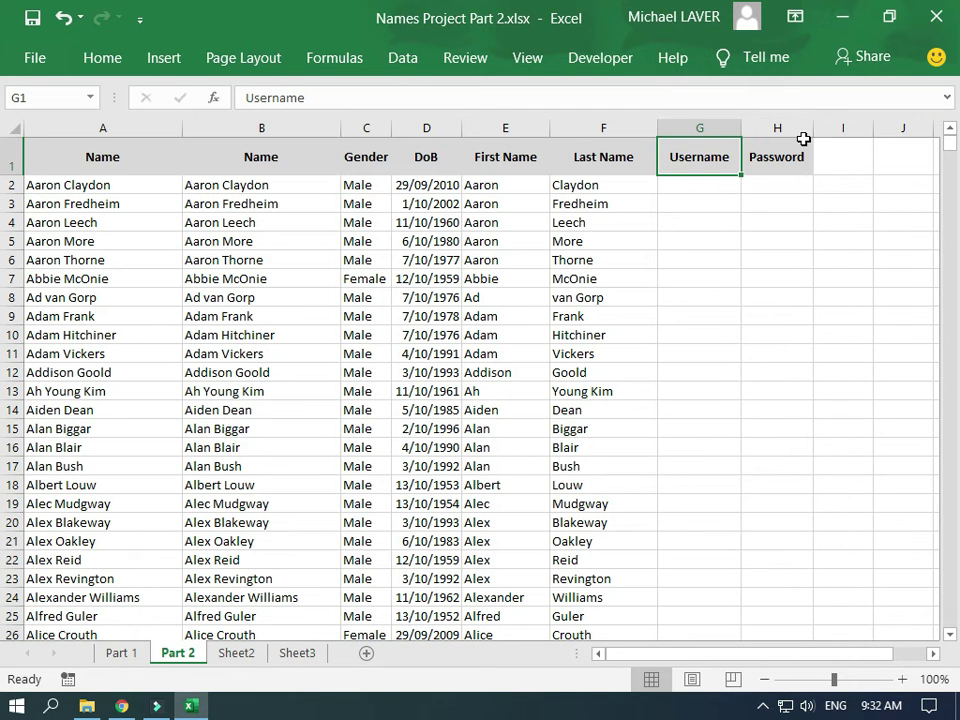
{"action": "left_click", "coordinate": [769, 184]}
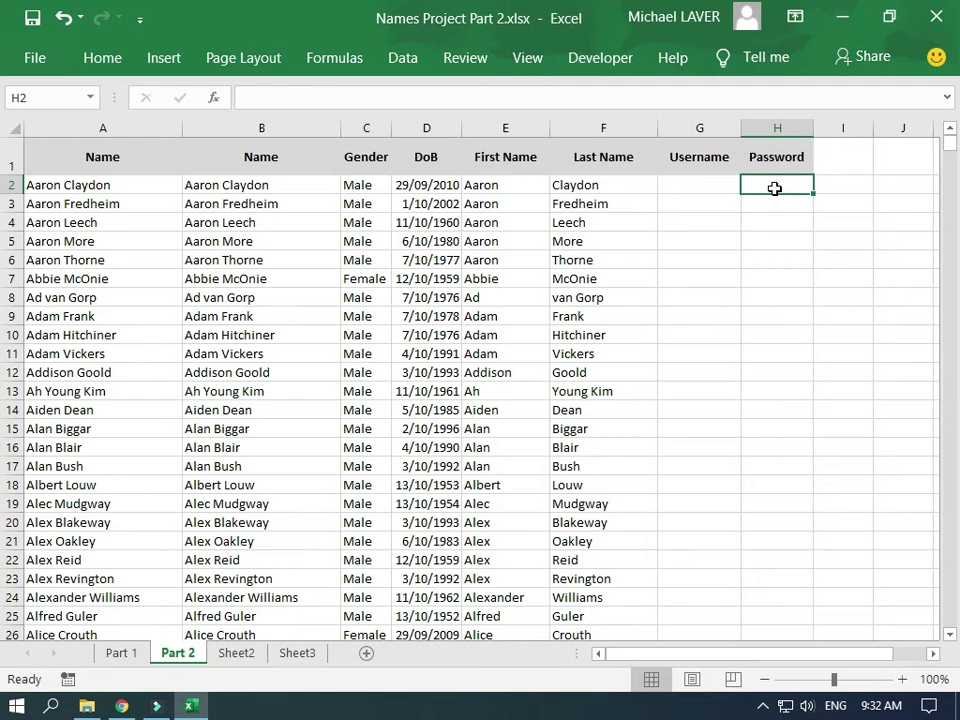
Replace the sample value 456687 in H2 with the formula =rand()
{"action": "type", "text": "456687"}
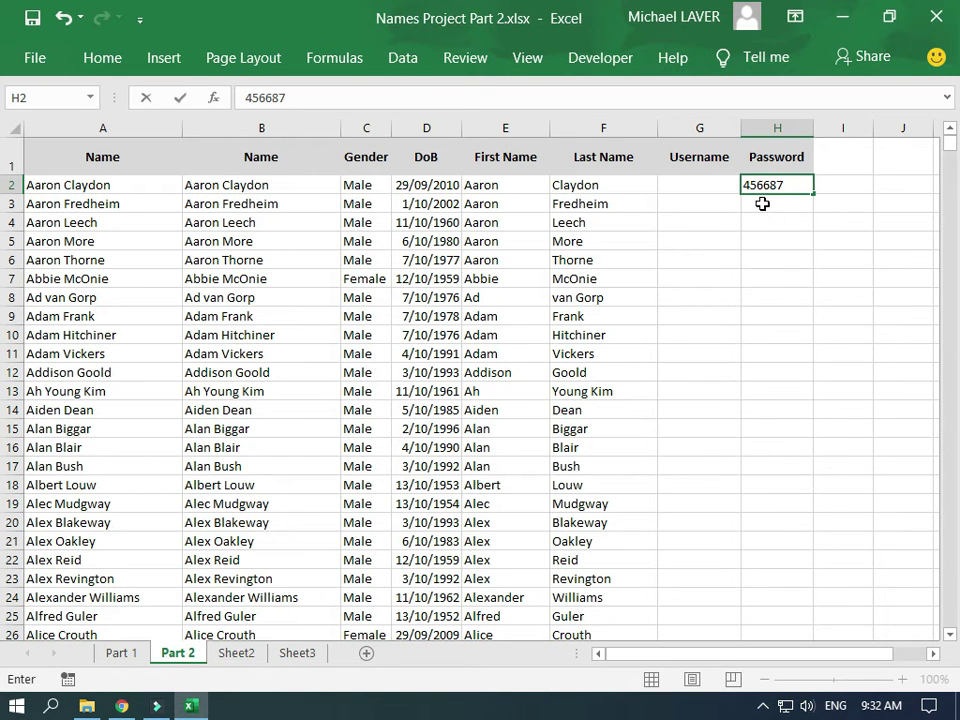
{"action": "left_click", "coordinate": [764, 206]}
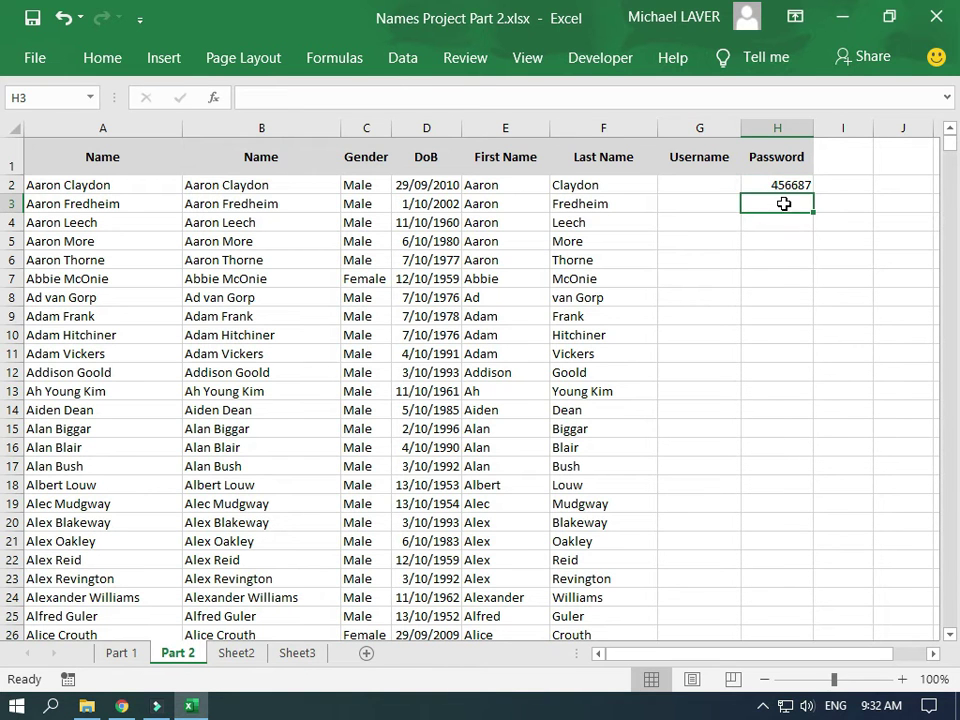
{"action": "left_click", "coordinate": [775, 188]}
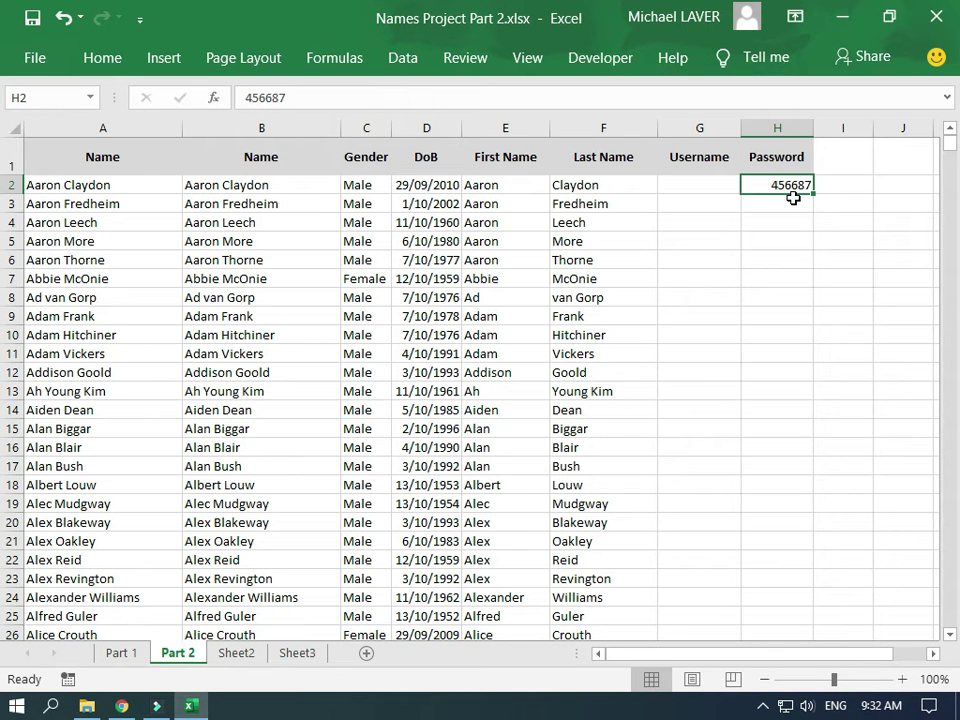
{"action": "key", "text": "Delete"}
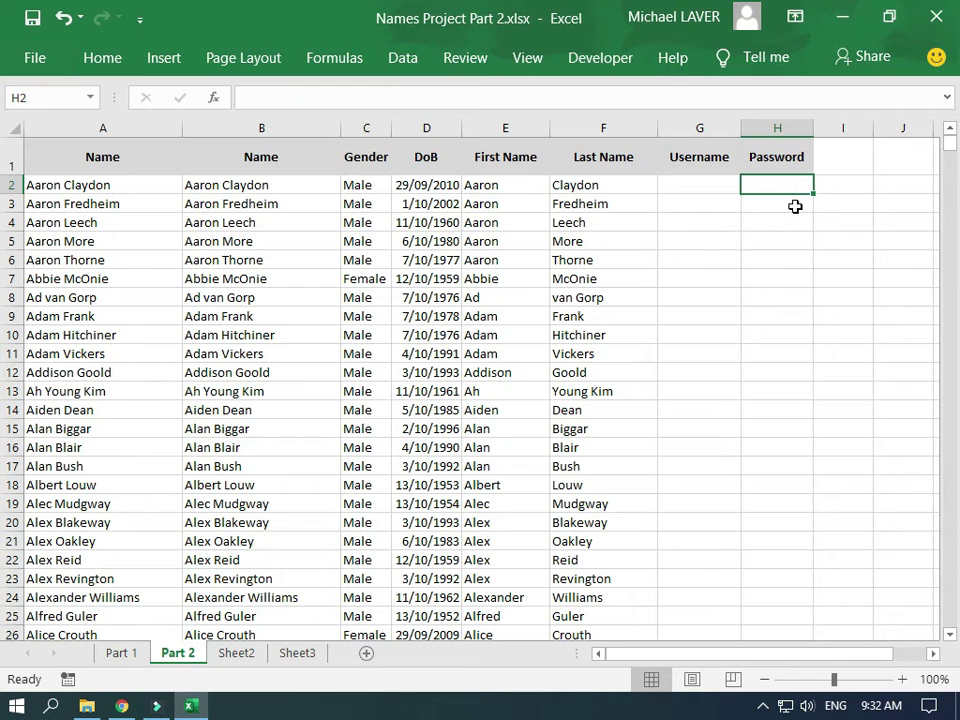
{"action": "type", "text": "="}
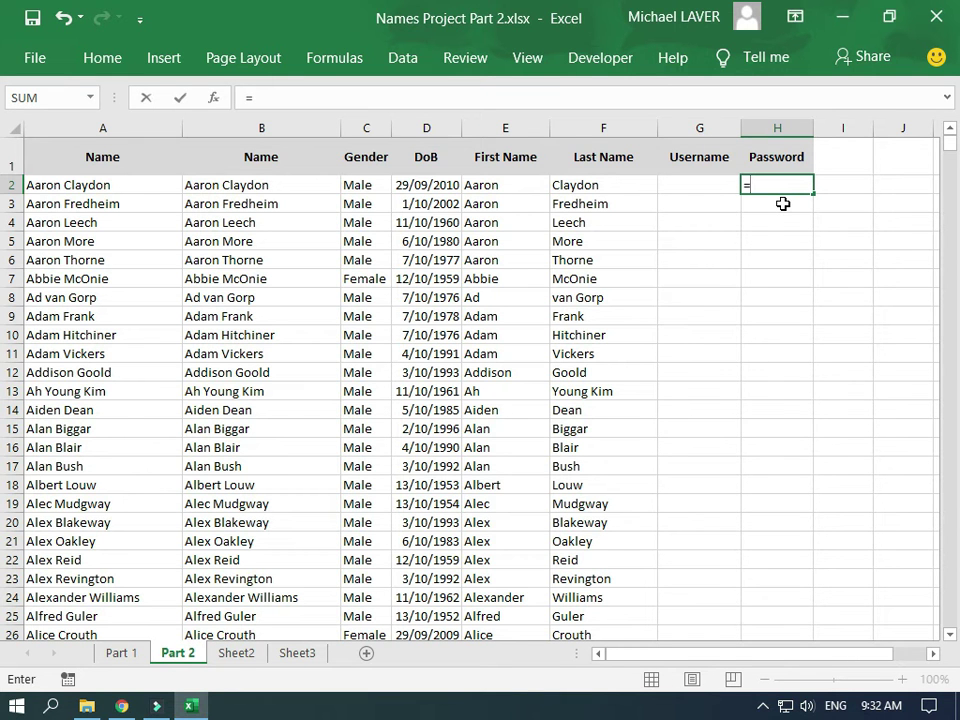
{"action": "type", "text": "rand"}
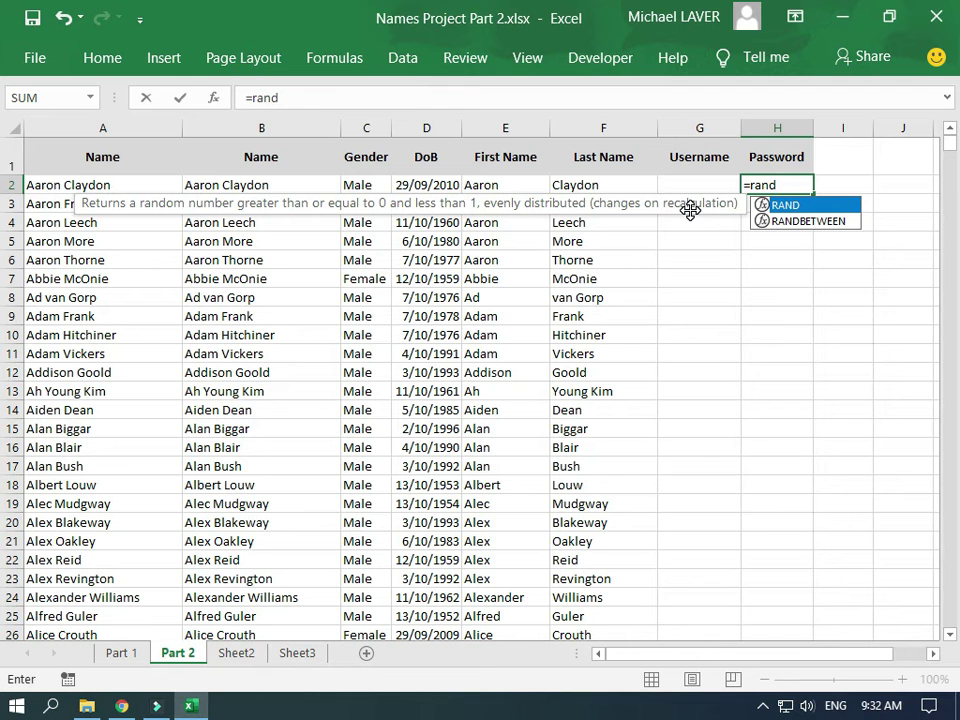
{"action": "type", "text": "("}
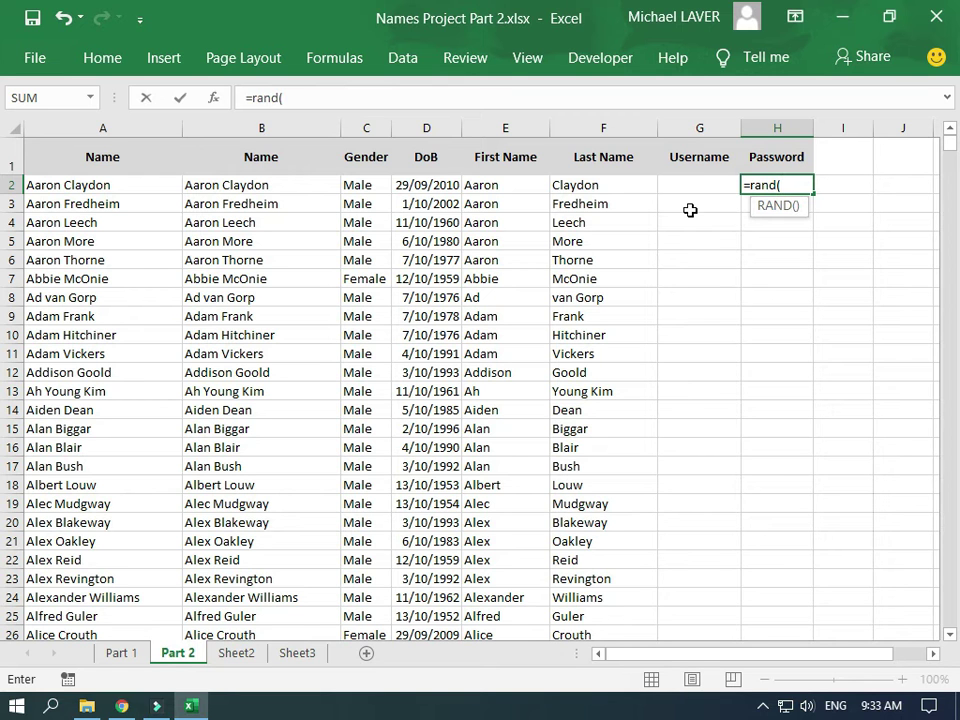
{"action": "type", "text": ")"}
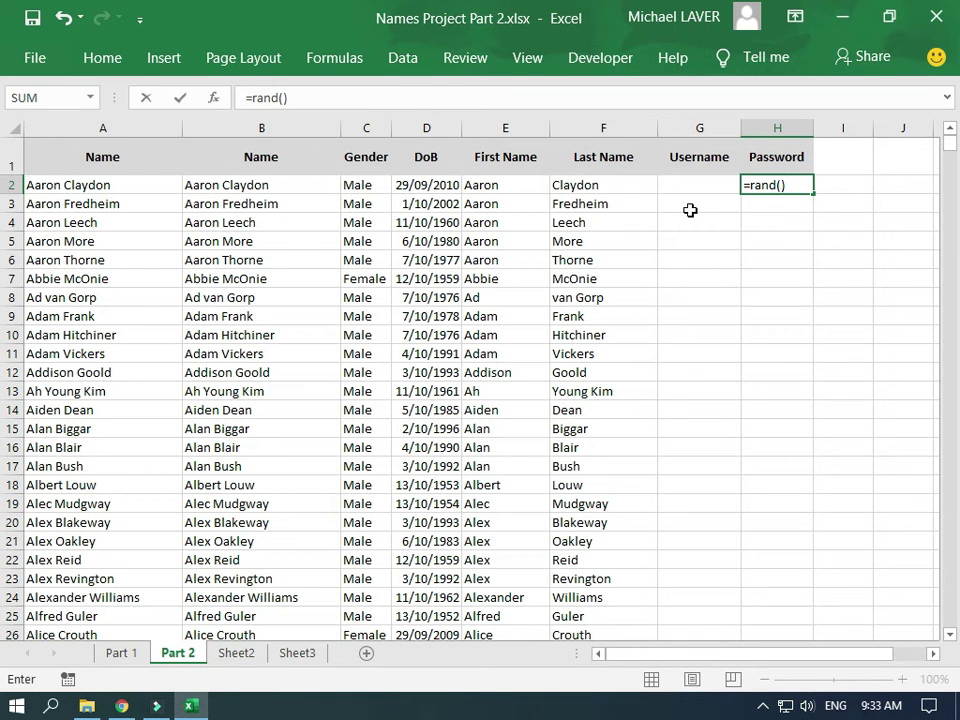
{"action": "key", "text": "Return"}
Fill the RAND formula down column H to row 21
{"action": "key", "text": "Up"}
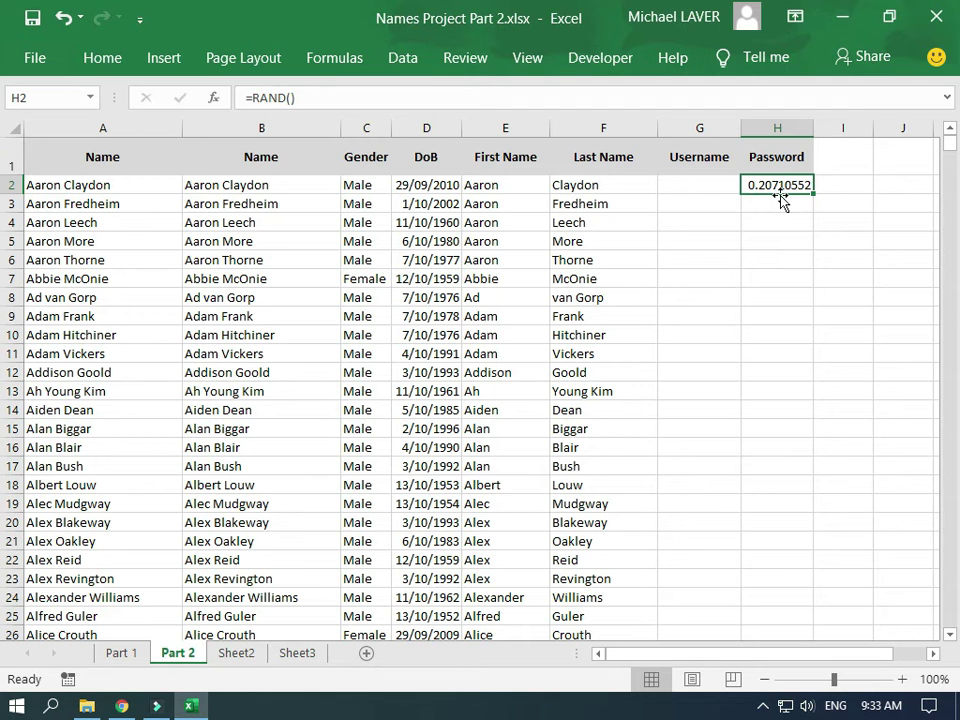
{"action": "left_click_drag", "start_coordinate": [817, 196], "coordinate": [825, 383]}
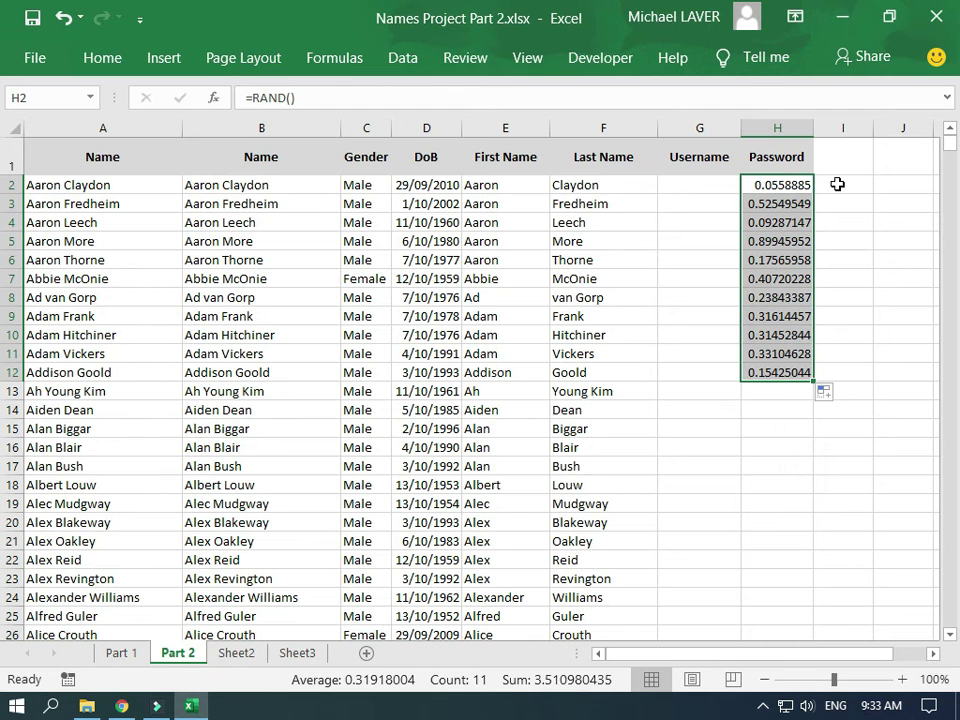
{"action": "left_click_drag", "start_coordinate": [815, 380], "coordinate": [814, 554]}
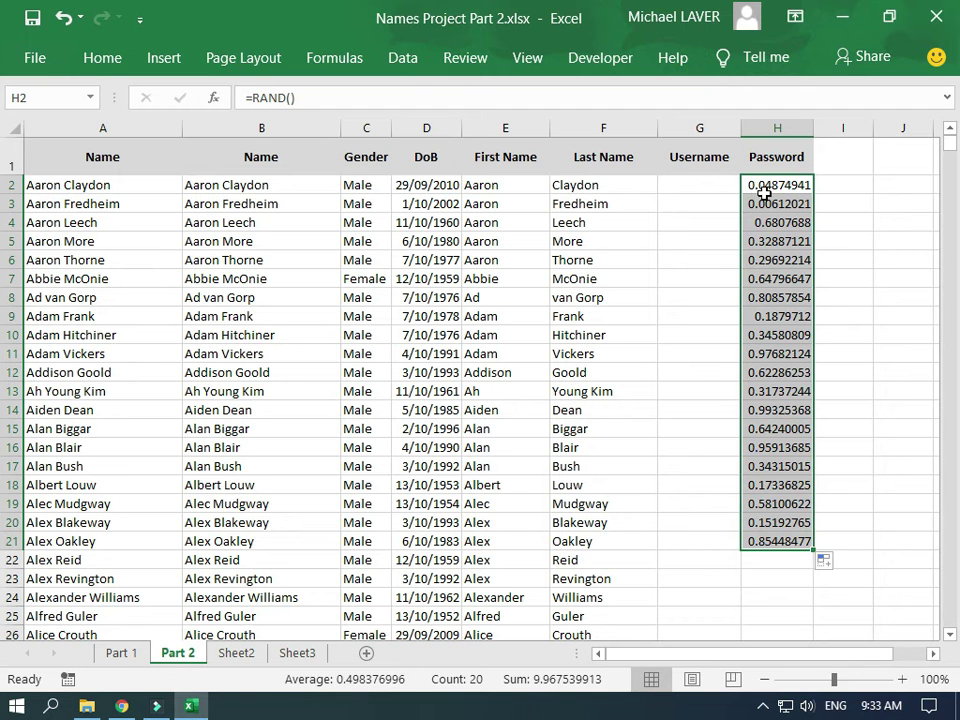
{"action": "left_click", "coordinate": [845, 187]}
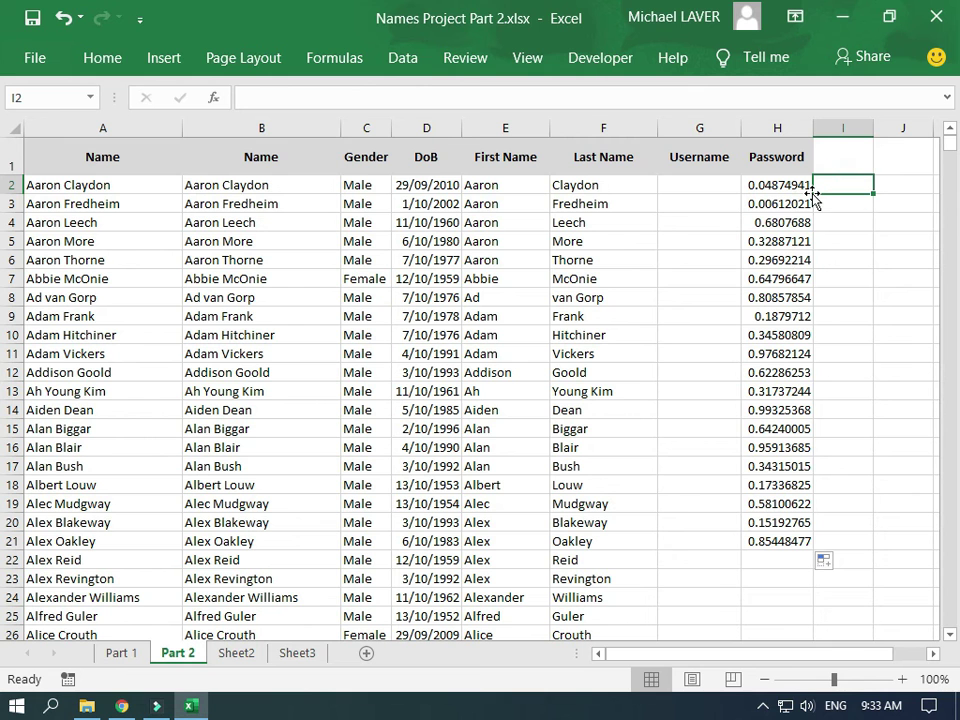
Enter =H2*1000000 in I2, scaling the first random decimal to 218578.7
{"action": "type", "text": "="}
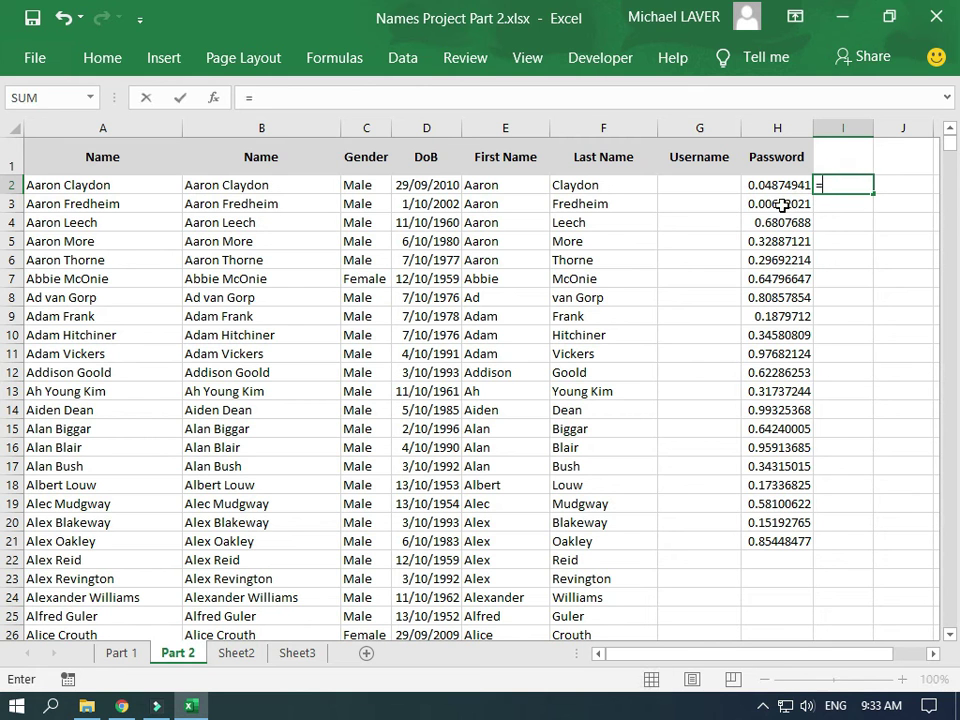
{"action": "left_click", "coordinate": [777, 186]}
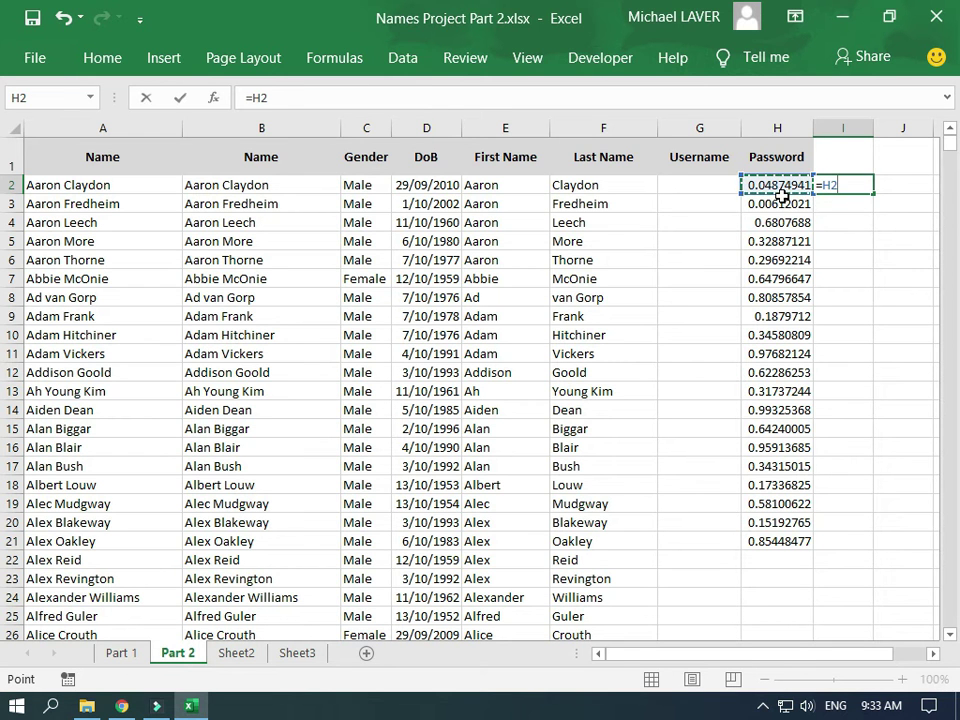
{"action": "type", "text": "*"}
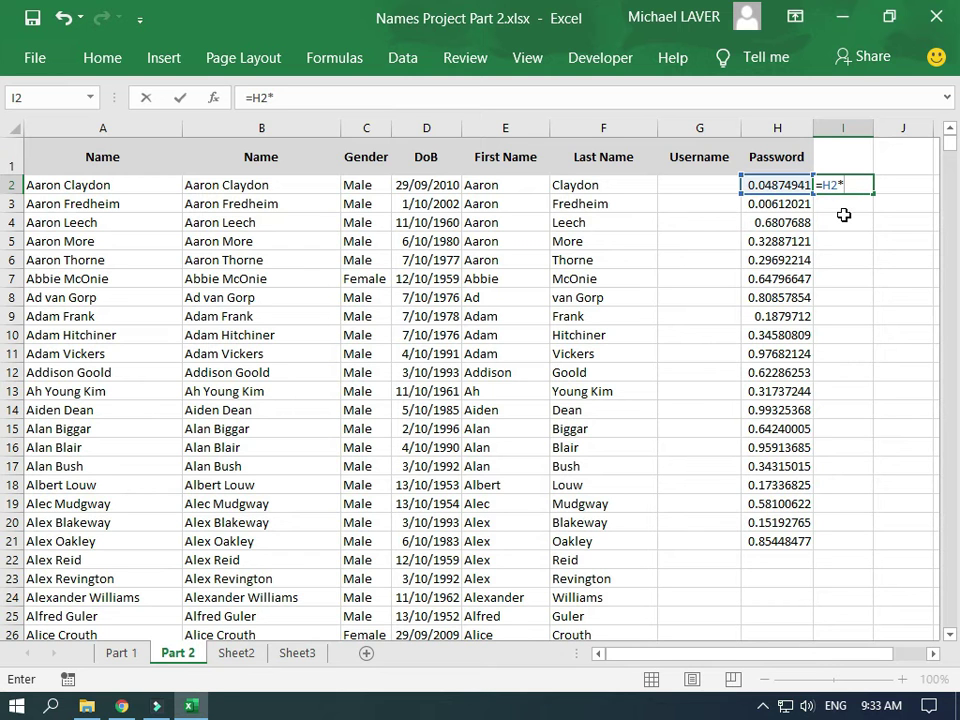
{"action": "type", "text": "100000"}
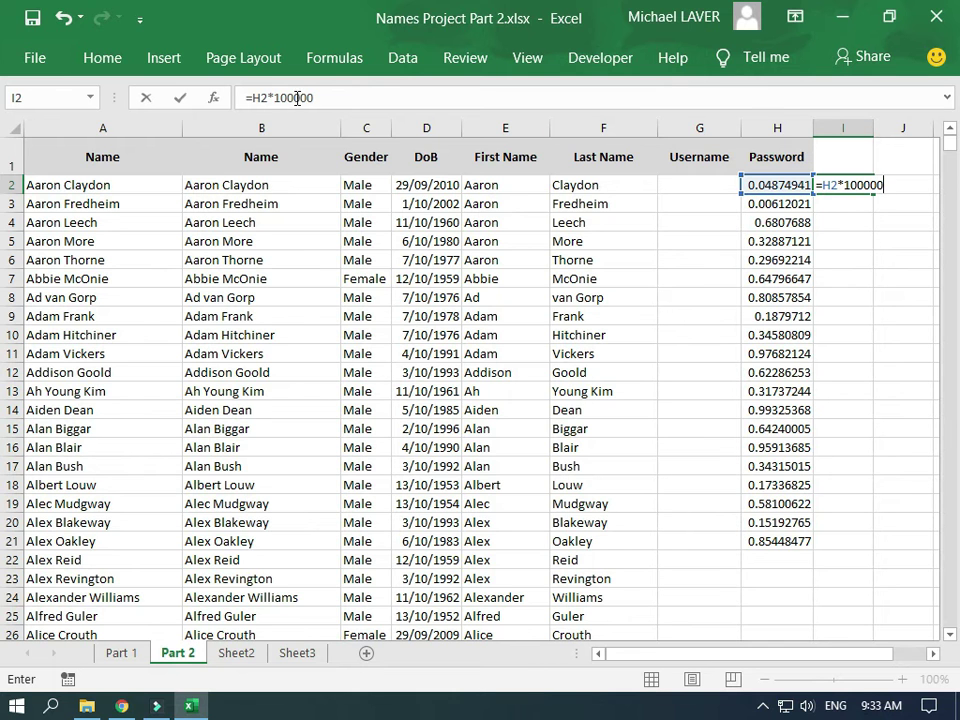
{"action": "type", "text": "0"}
{"action": "key", "text": "Return"}
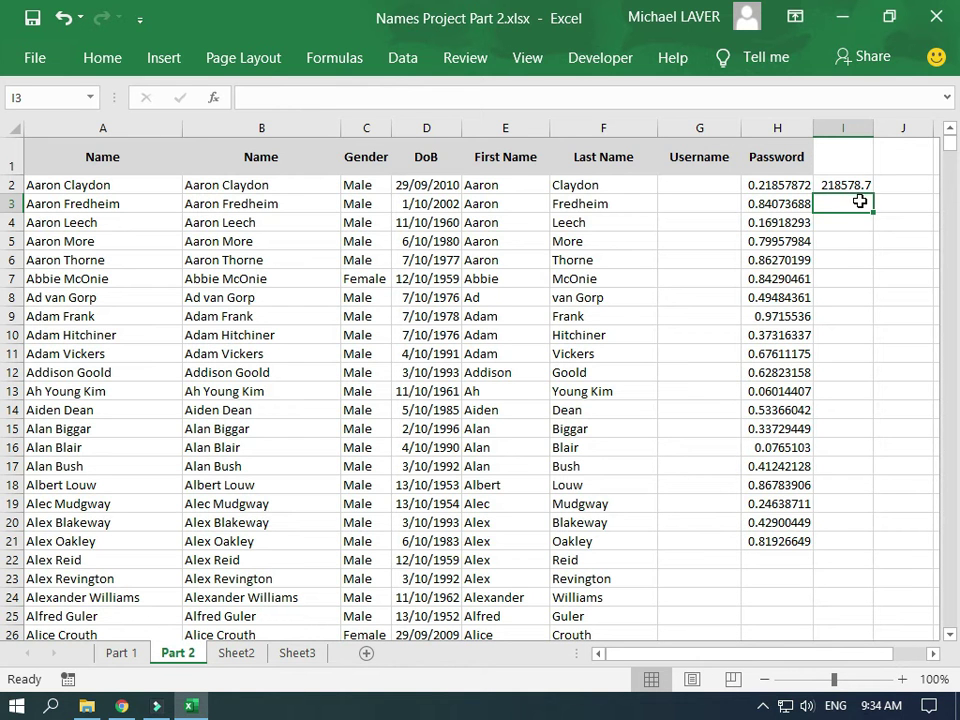
{"action": "key", "text": "Up"}
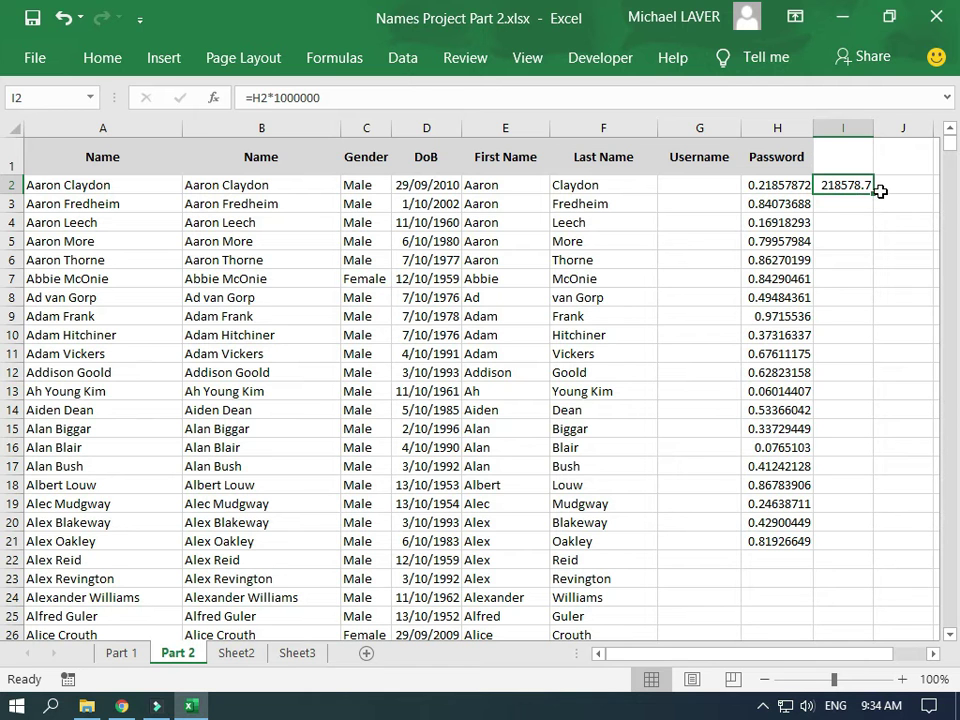
{"action": "left_click", "coordinate": [880, 192]}
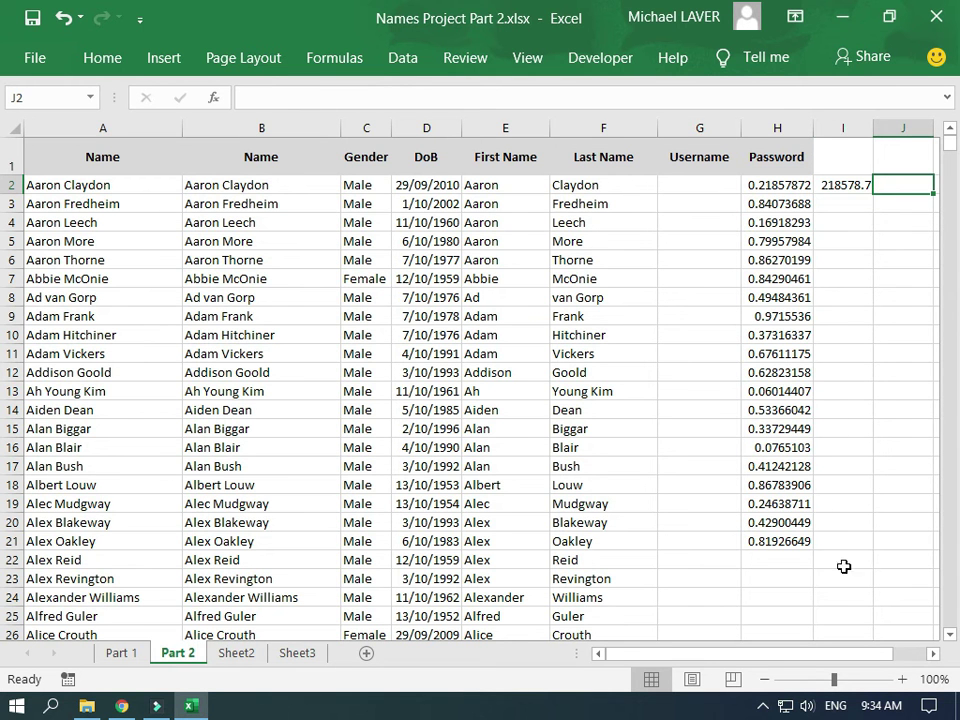
Enter =INT(I2) in J2 to round the scaled value down
{"action": "left_click_drag", "start_coordinate": [833, 654], "coordinate": [870, 660]}
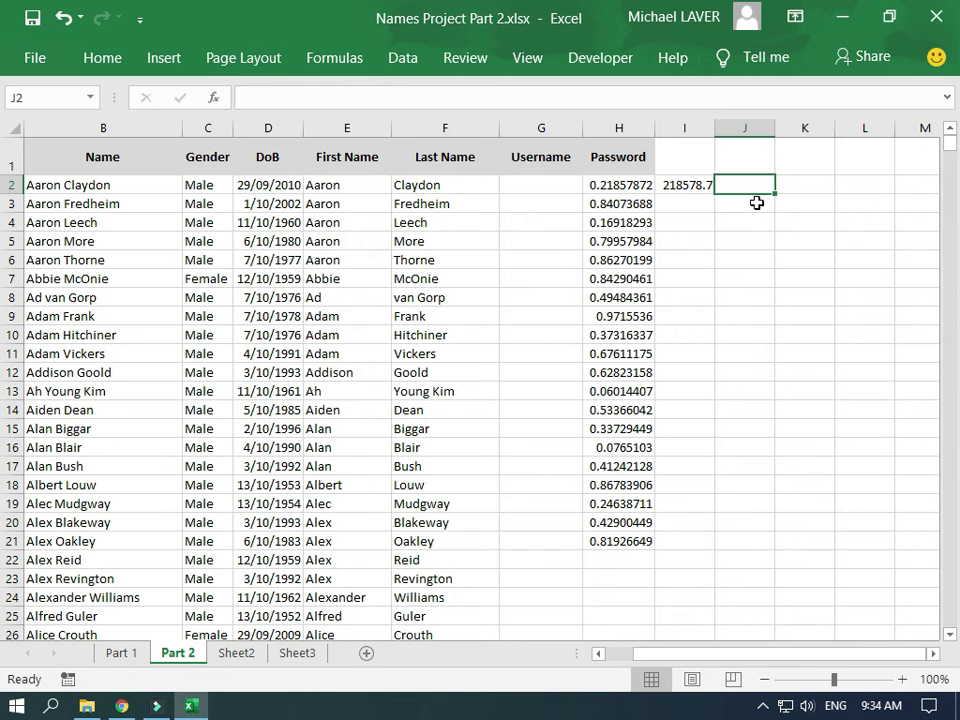
{"action": "type", "text": "="}
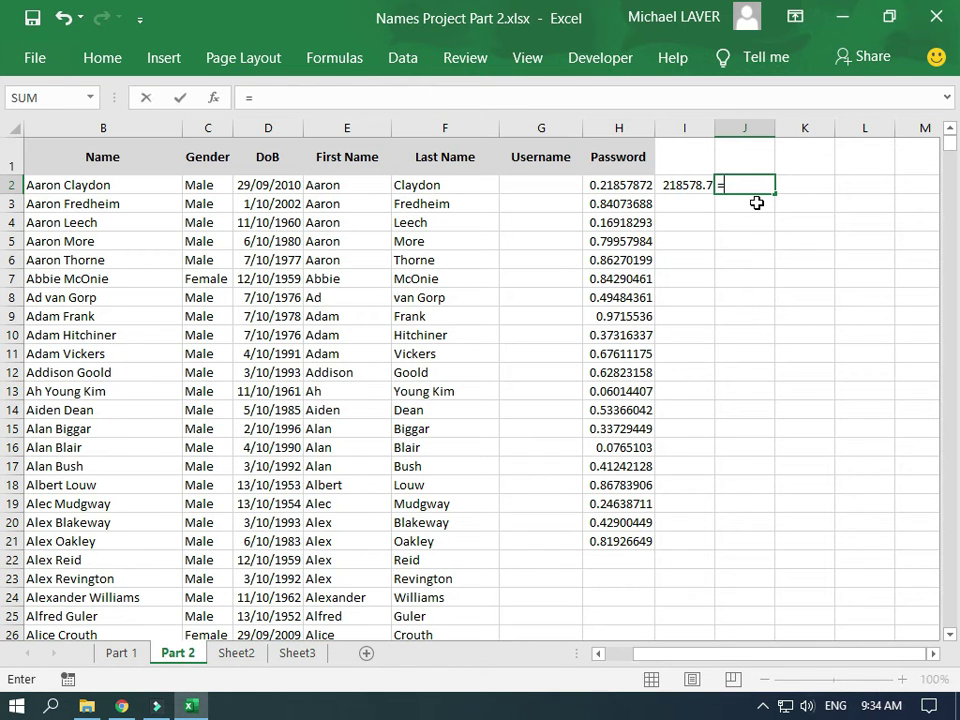
{"action": "type", "text": "int"}
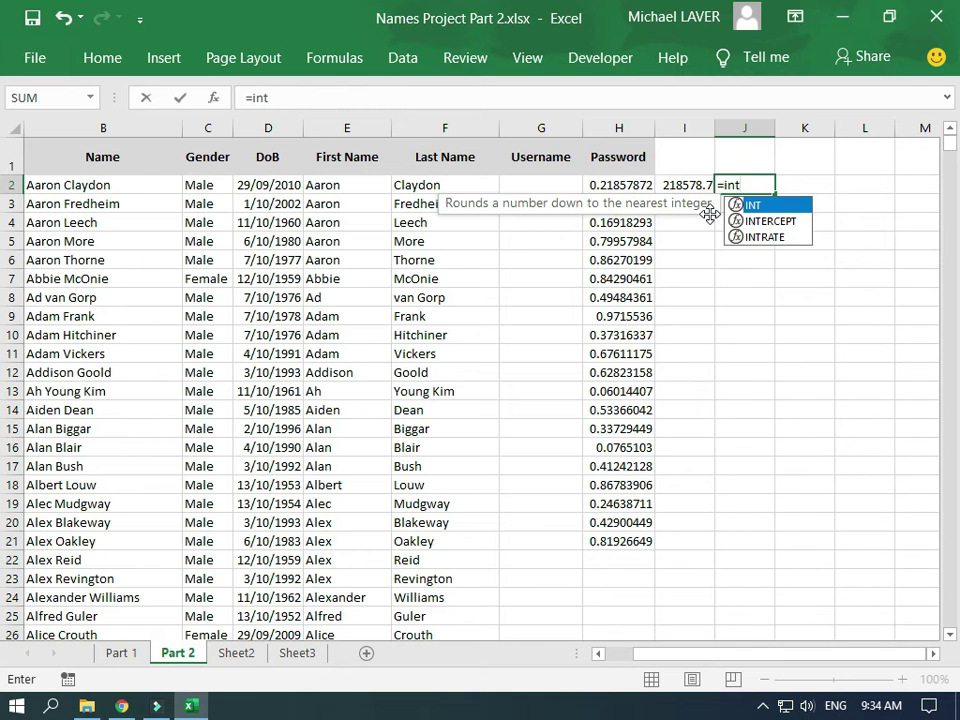
{"action": "type", "text": "("}
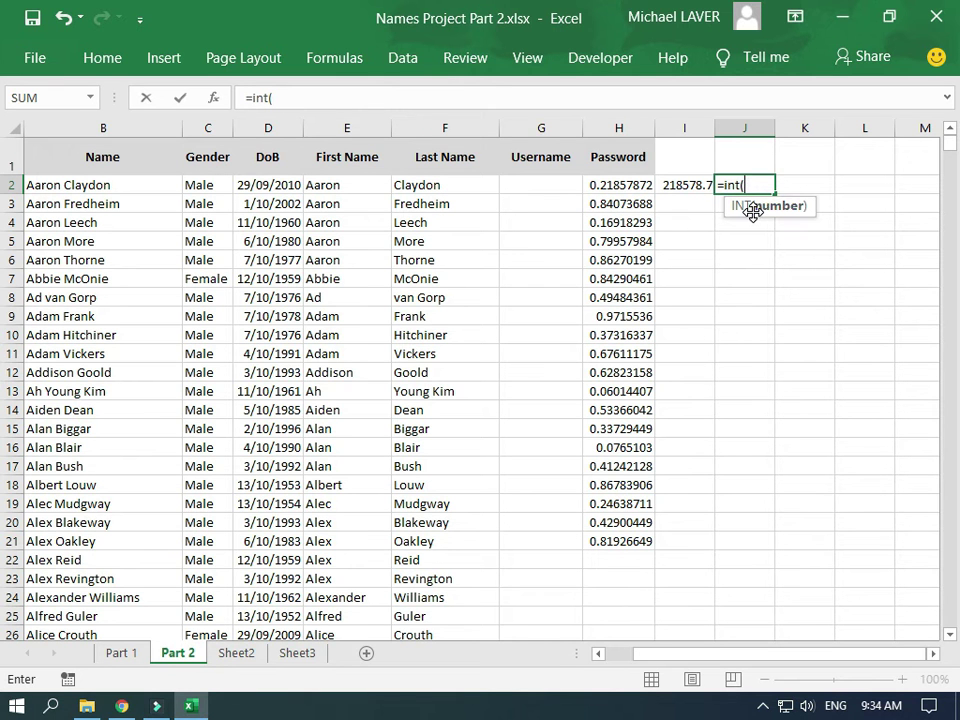
{"action": "left_click", "coordinate": [681, 187]}
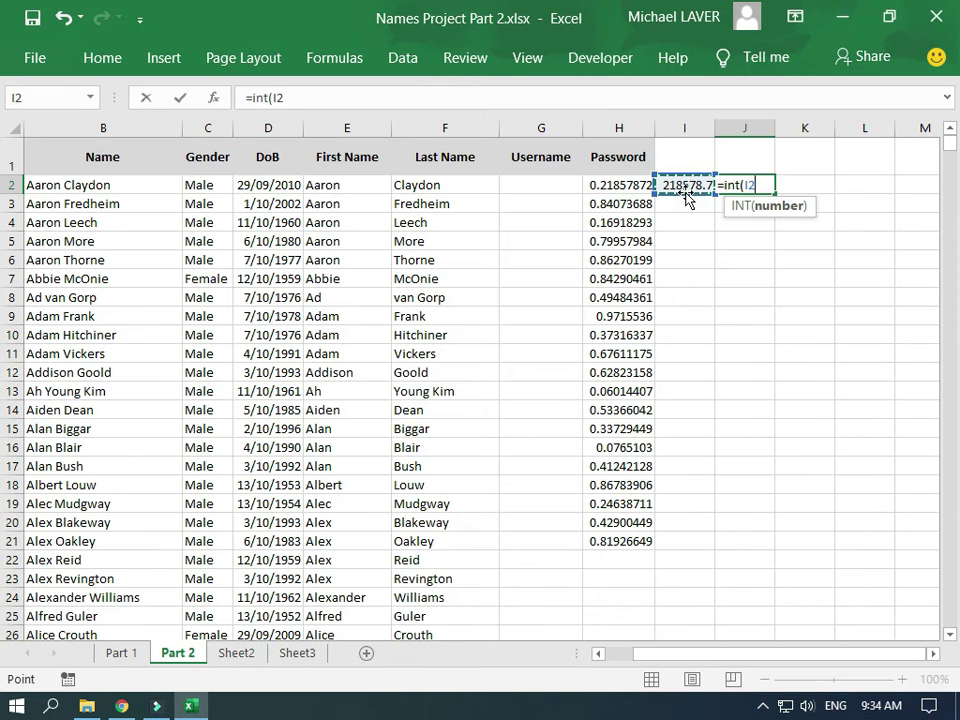
{"action": "type", "text": ")"}
{"action": "key", "text": "Return"}
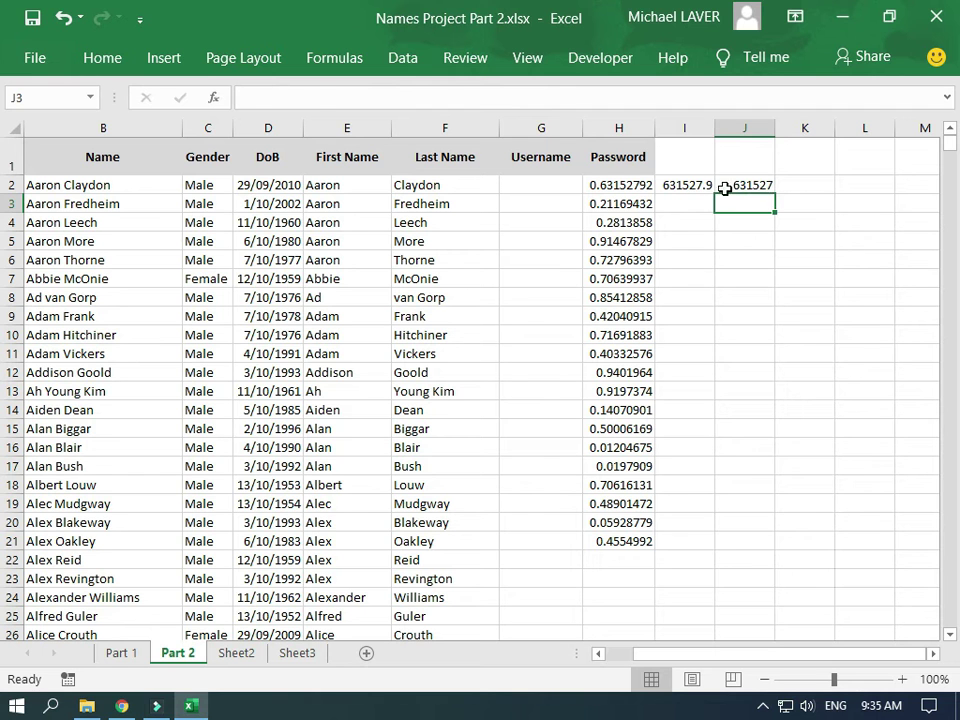
Copy the I2:J2 formulas to row 21, then extend columns H to J to row 23
{"action": "left_click", "coordinate": [677, 187]}
{"action": "left_click_drag", "start_coordinate": [677, 187], "coordinate": [768, 187]}
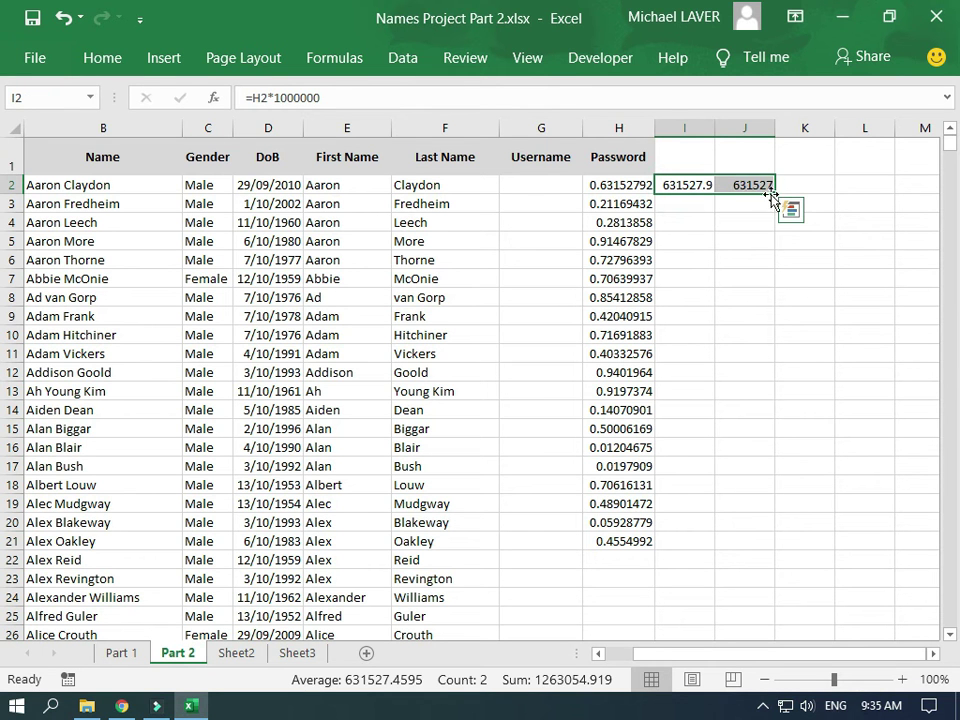
{"action": "left_click_drag", "start_coordinate": [775, 195], "coordinate": [781, 548]}
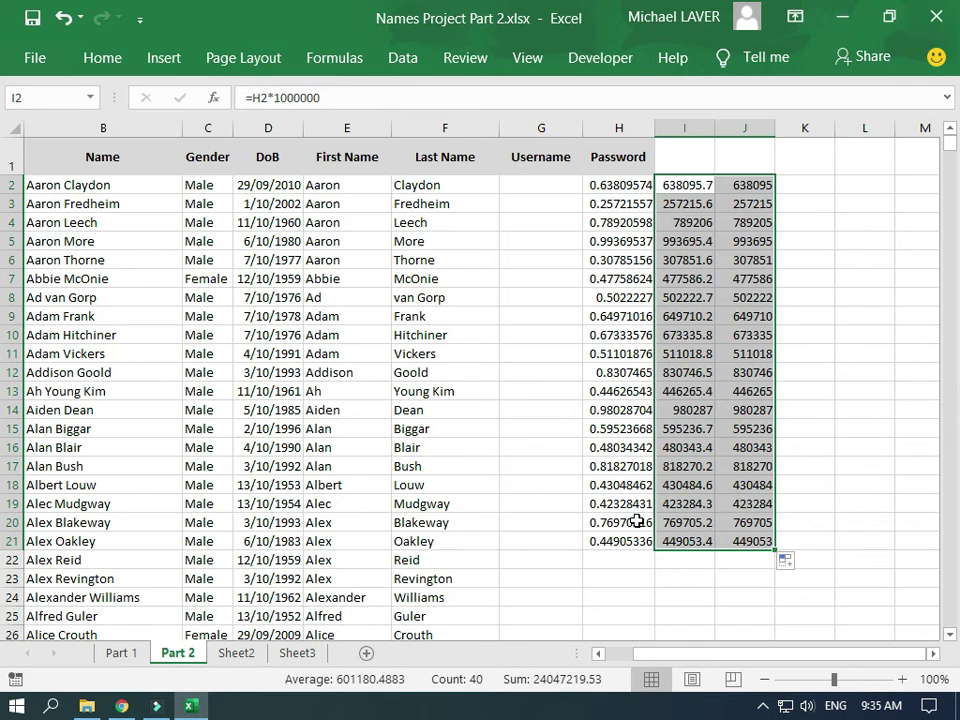
{"action": "left_click_drag", "start_coordinate": [604, 543], "coordinate": [782, 585]}
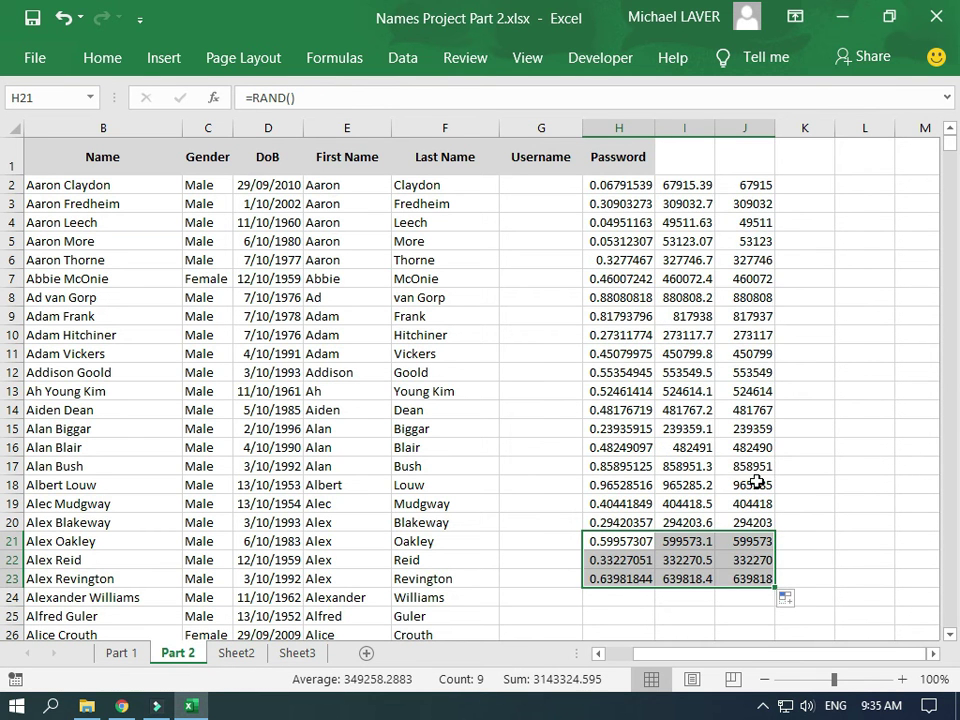
{"action": "left_click", "coordinate": [740, 224]}
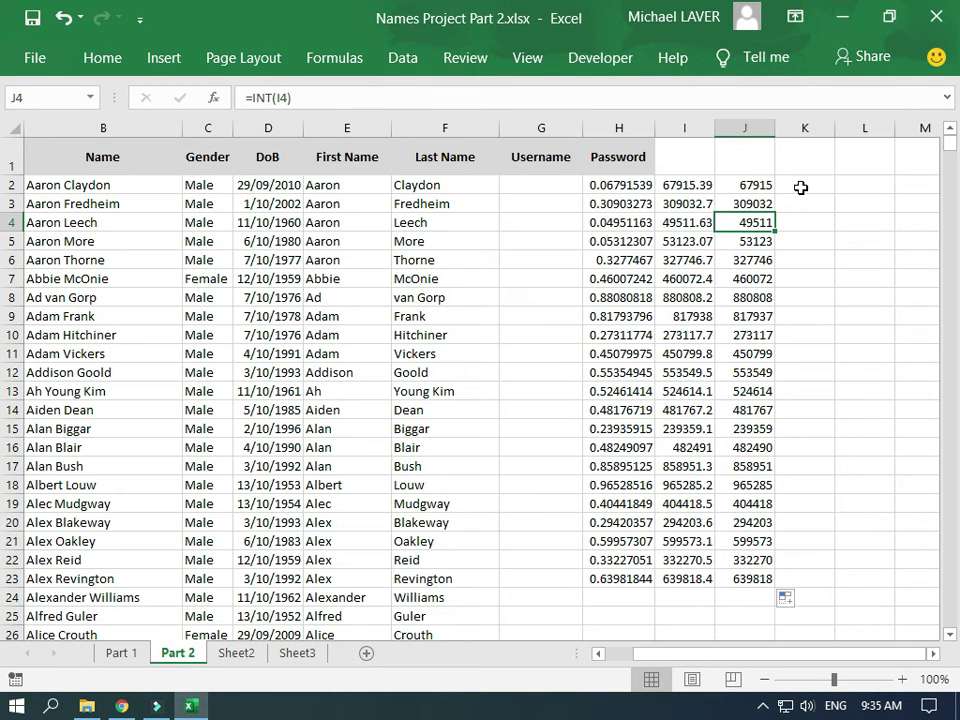
{"action": "left_click", "coordinate": [803, 198]}
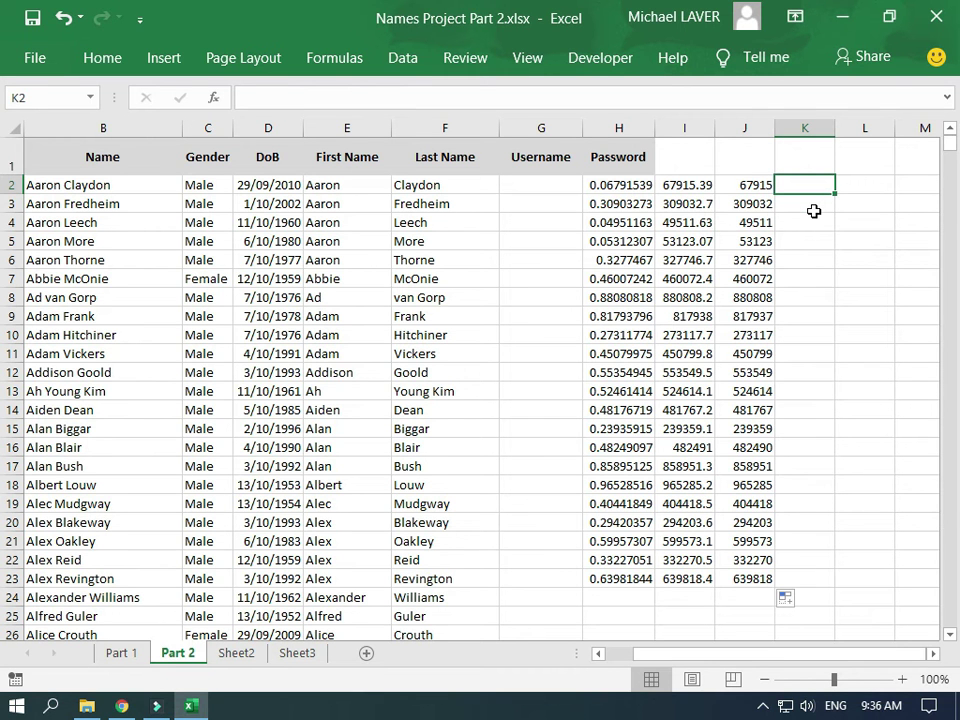
Enter =IF(J2<100000,J2+100000,J2) in K2
{"action": "type", "text": "=i"}
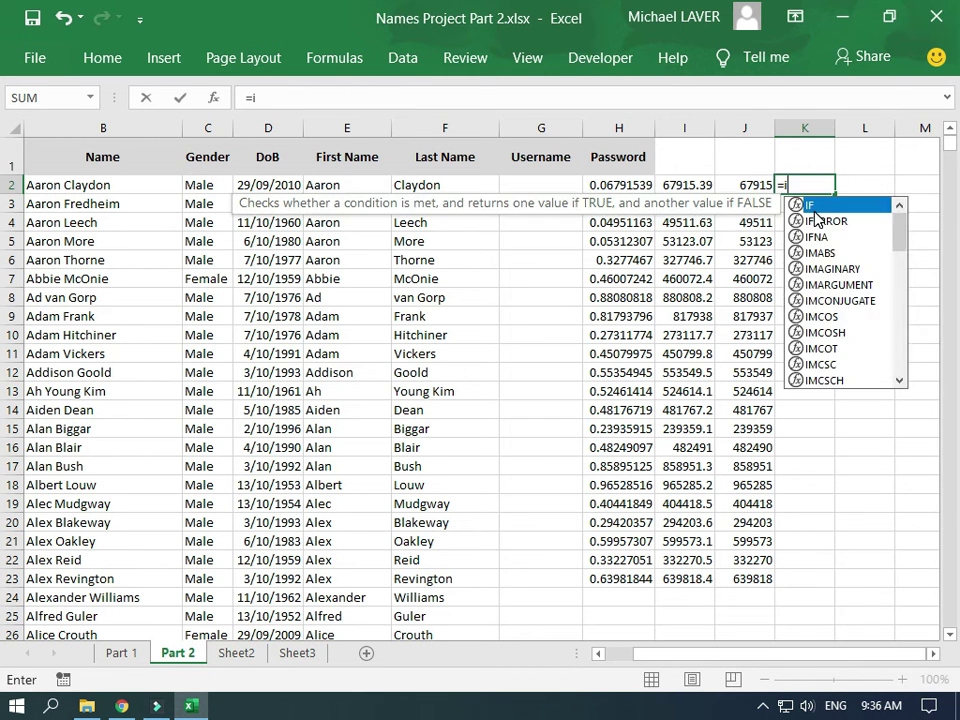
{"action": "type", "text": "f("}
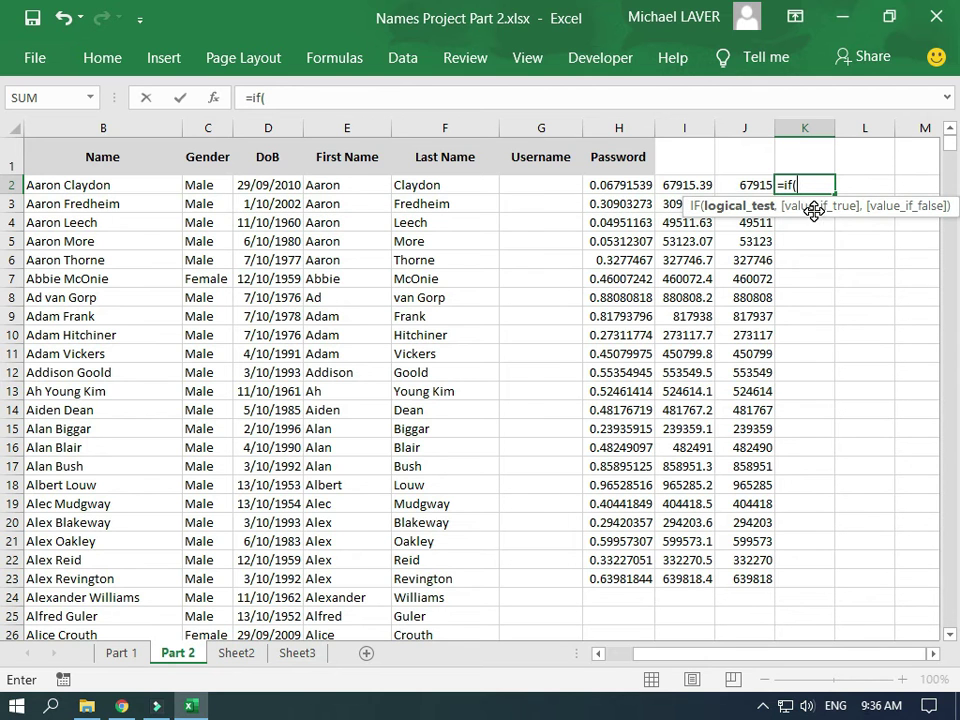
{"action": "left_click", "coordinate": [753, 187]}
{"action": "type", "text": "<10"}
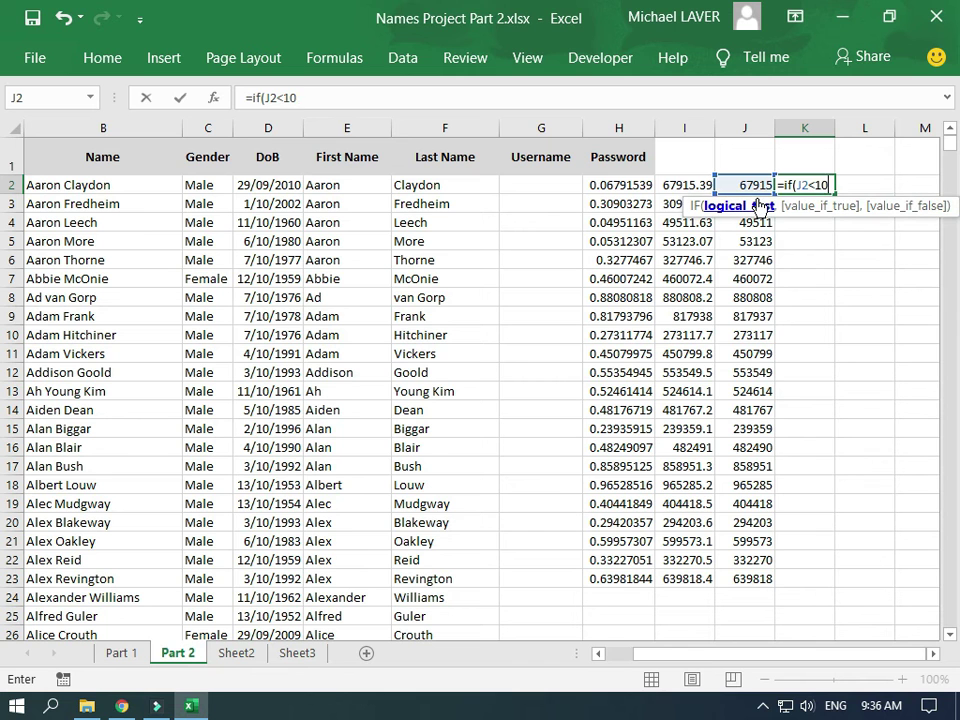
{"action": "type", "text": "0000"}
{"action": "type", "text": ","}
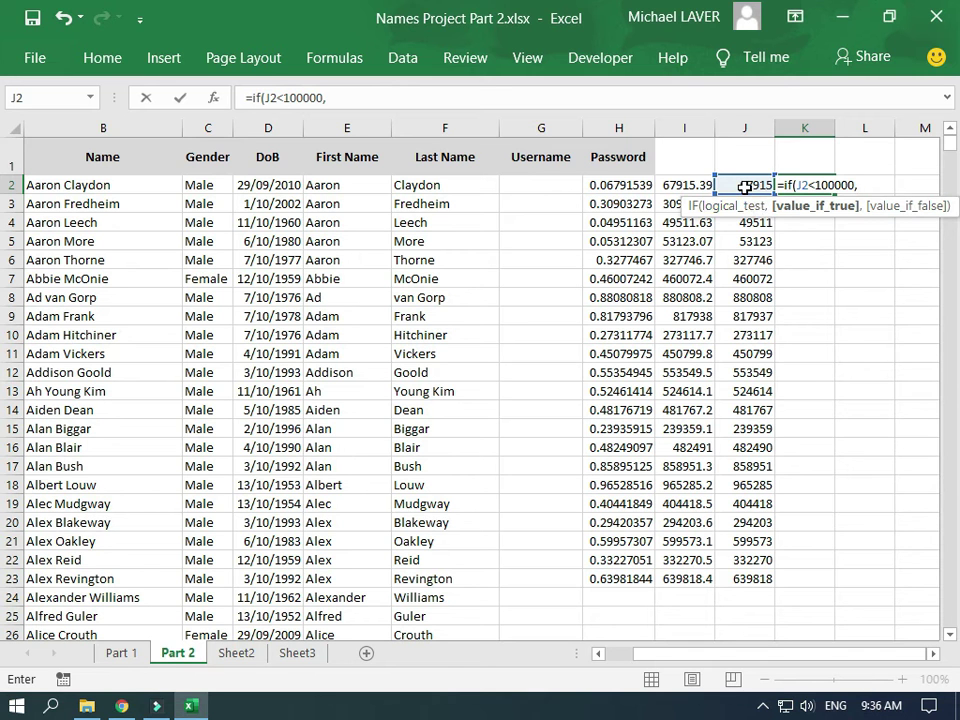
{"action": "left_click", "coordinate": [745, 187]}
{"action": "type", "text": "+100"}
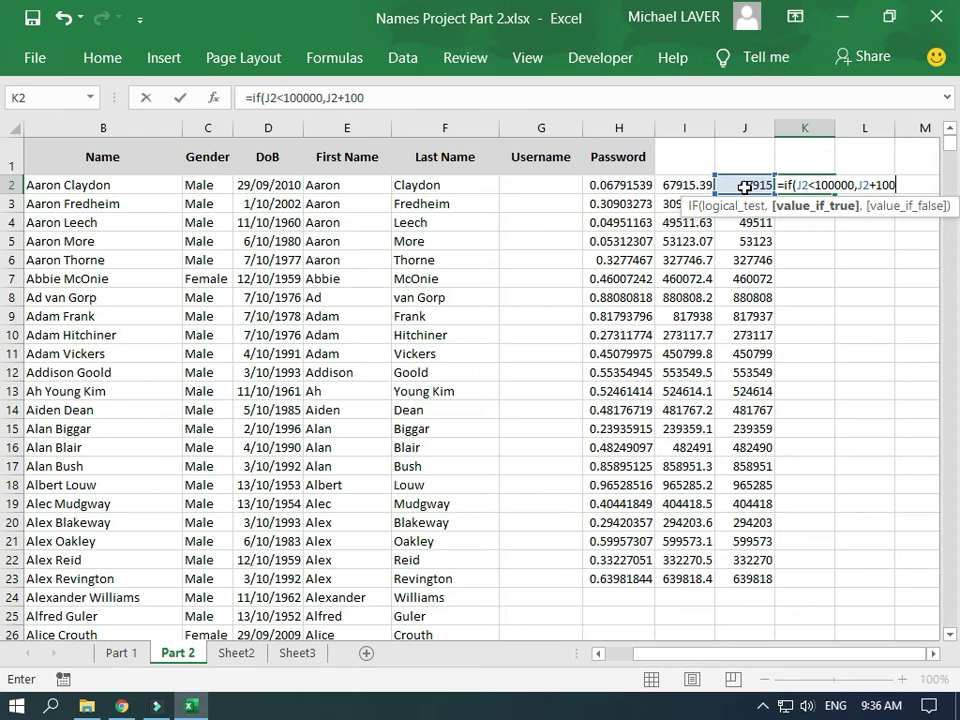
{"action": "type", "text": "000"}
{"action": "type", "text": ","}
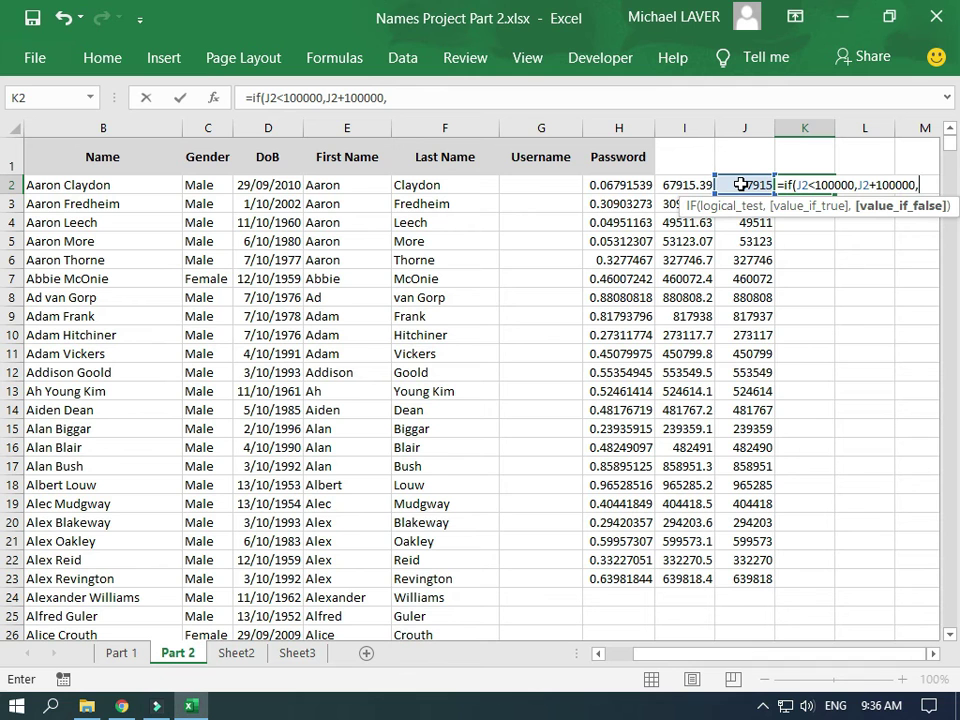
{"action": "left_click", "coordinate": [741, 185]}
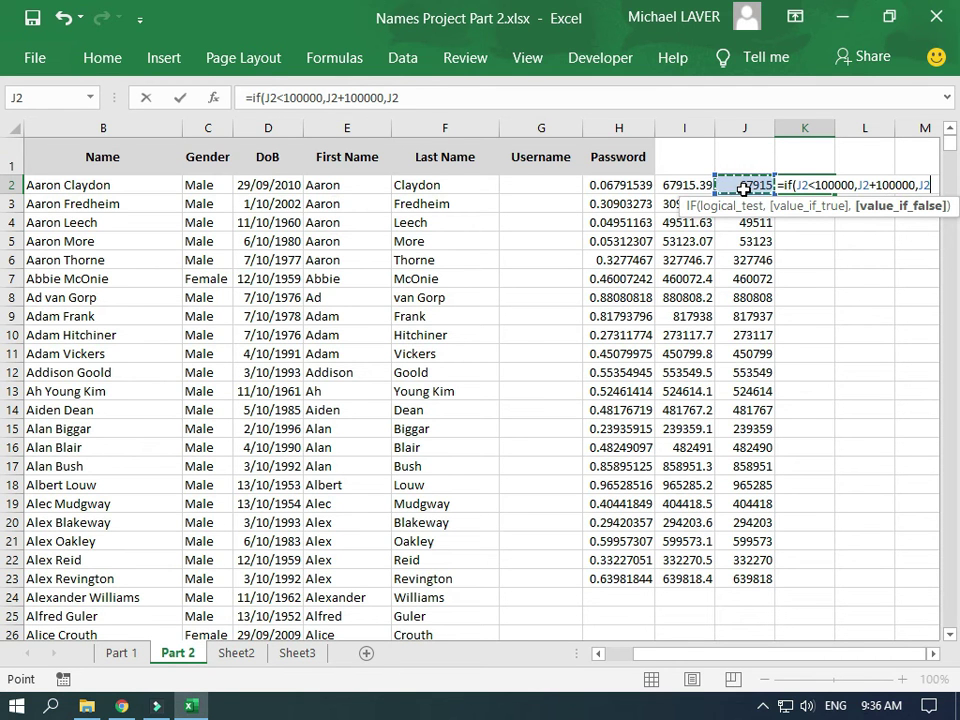
{"action": "type", "text": ")"}
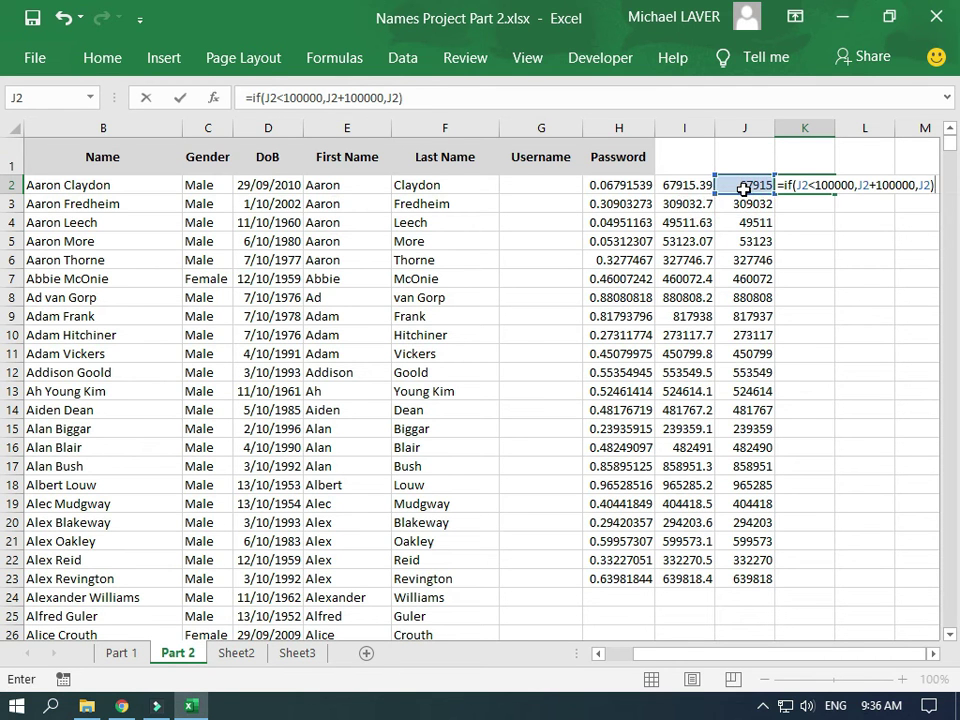
{"action": "key", "text": "Return"}
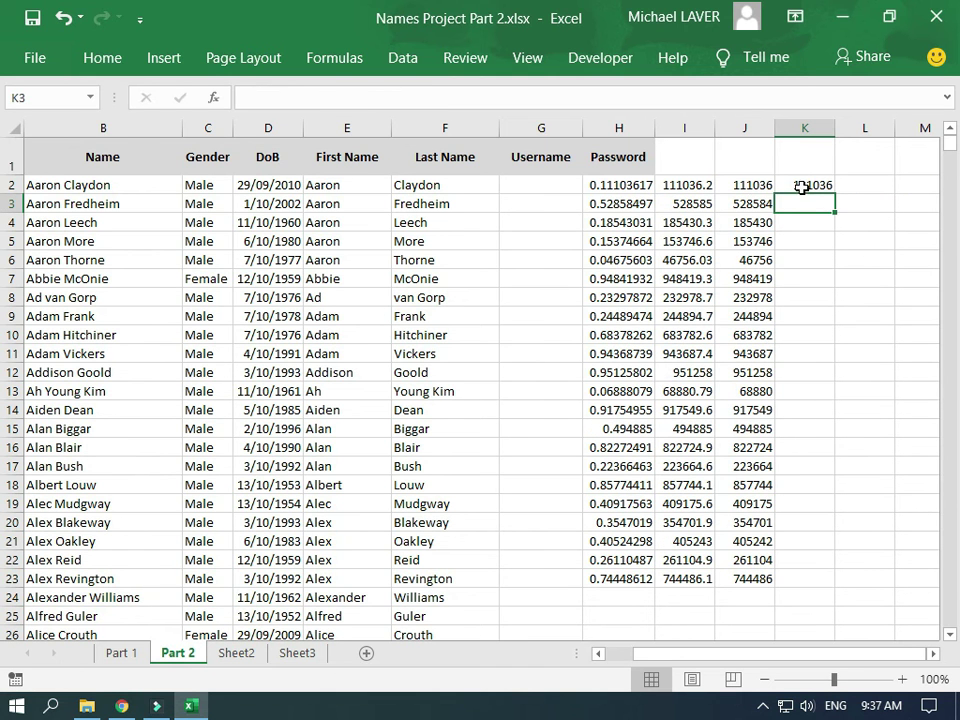
Fill the K2 formula down to K23 and compare J14 with K14
{"action": "left_click", "coordinate": [810, 187]}
{"action": "left_click_drag", "start_coordinate": [836, 194], "coordinate": [835, 578]}
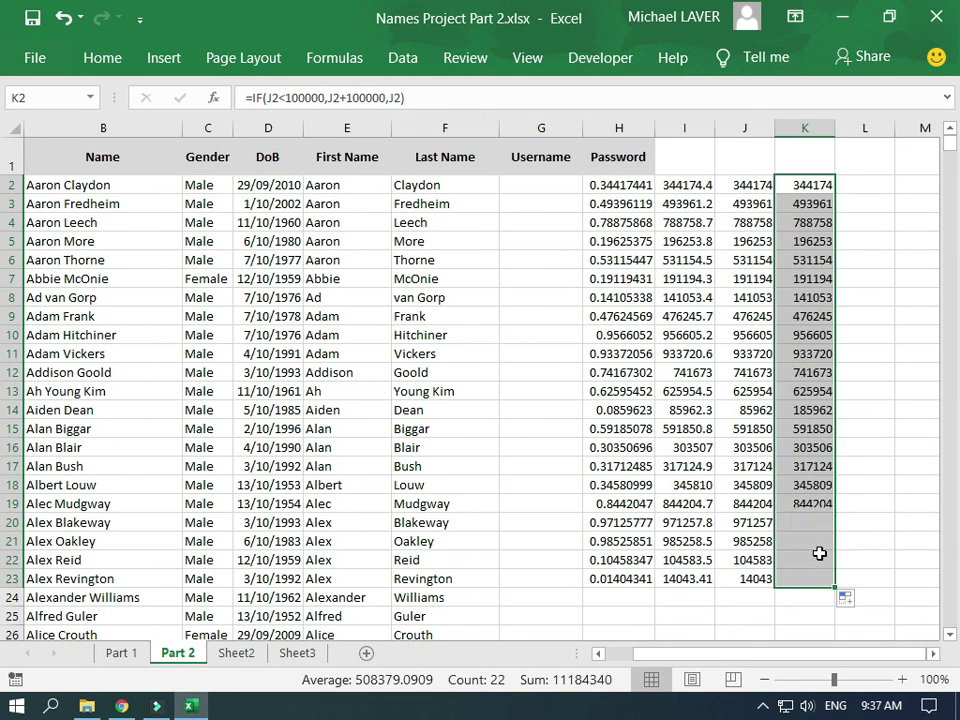
{"action": "left_click", "coordinate": [731, 412]}
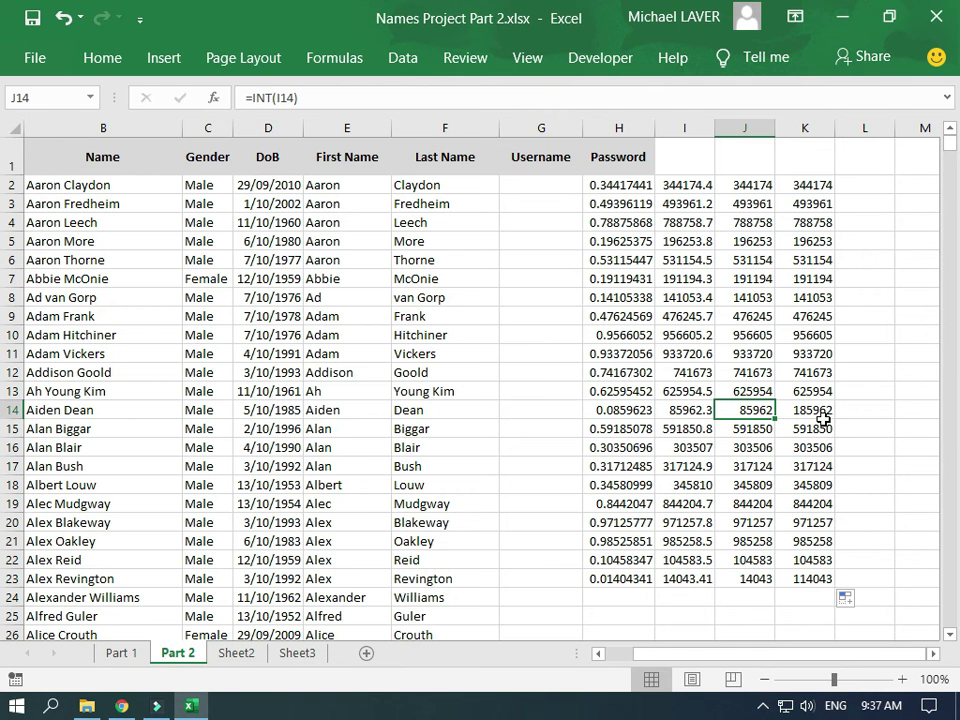
Fill the H to K formulas down the whole names list and copy column K's numbers
{"action": "left_click_drag", "start_coordinate": [615, 576], "coordinate": [822, 592]}
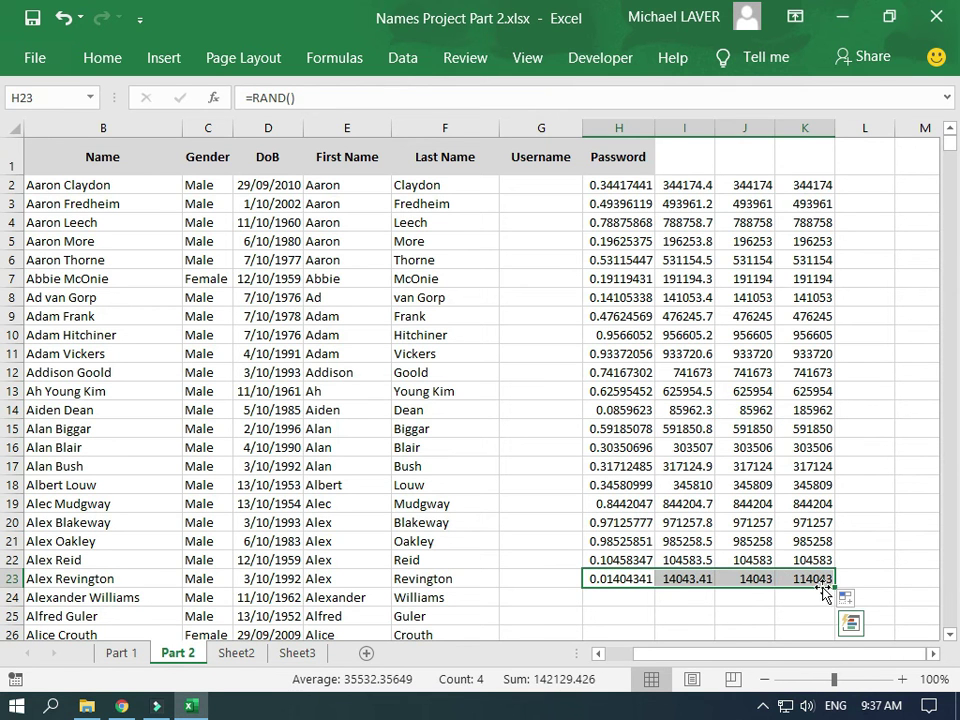
{"action": "double_click", "coordinate": [834, 587]}
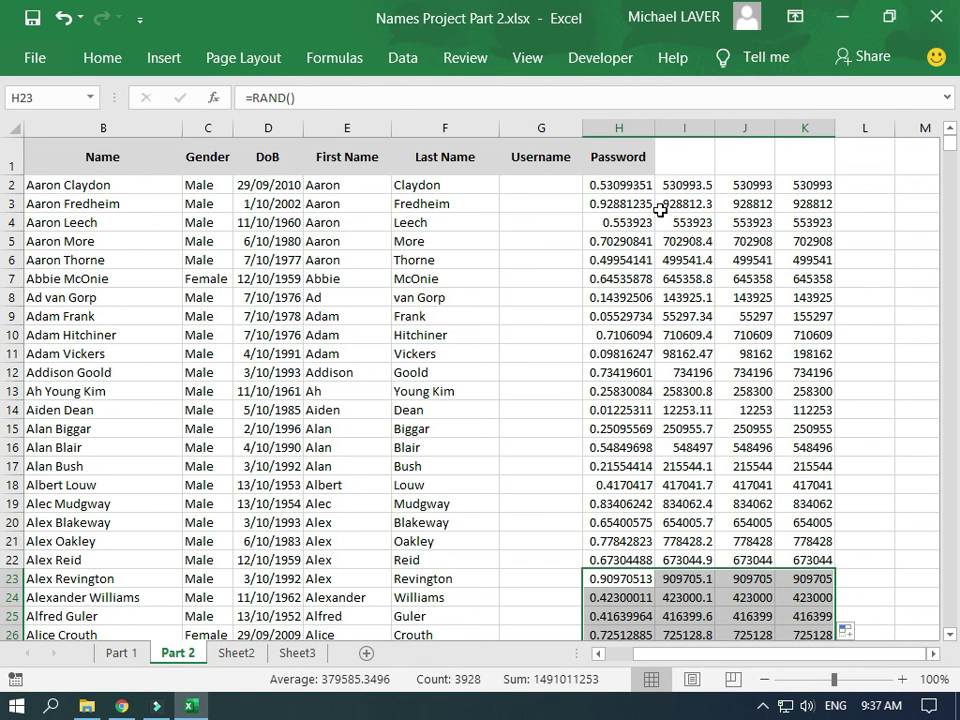
{"action": "left_click", "coordinate": [810, 184]}
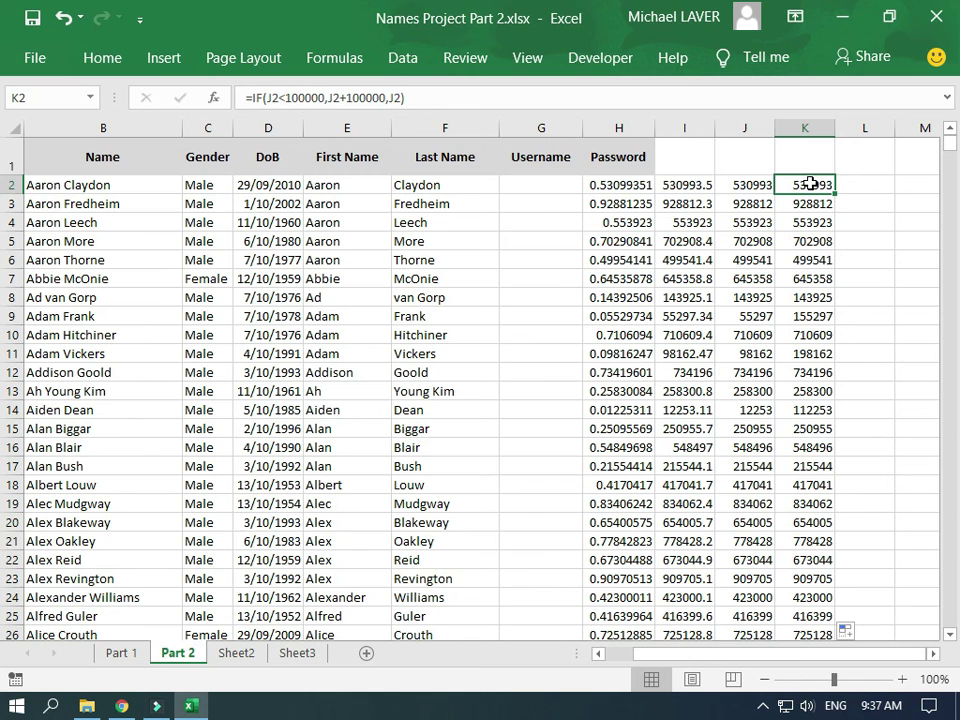
{"action": "key", "text": "ctrl+shift+Down"}
{"action": "key", "text": "ctrl+c"}
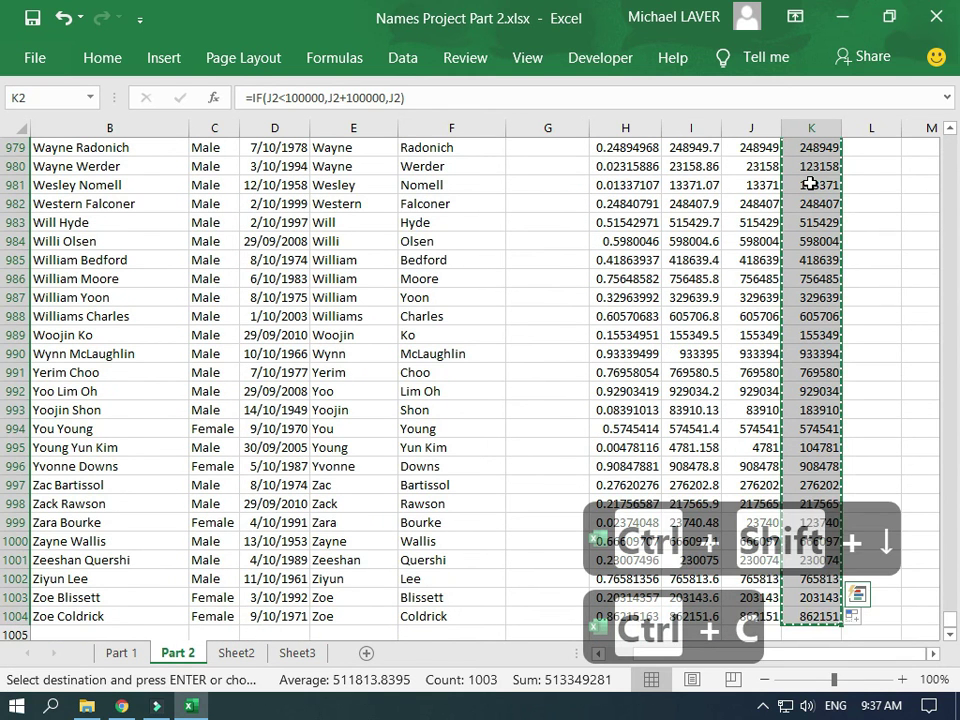
Paste the copied numbers into the Password column from H2 as values only
{"action": "key", "text": "ctrl+Home"}
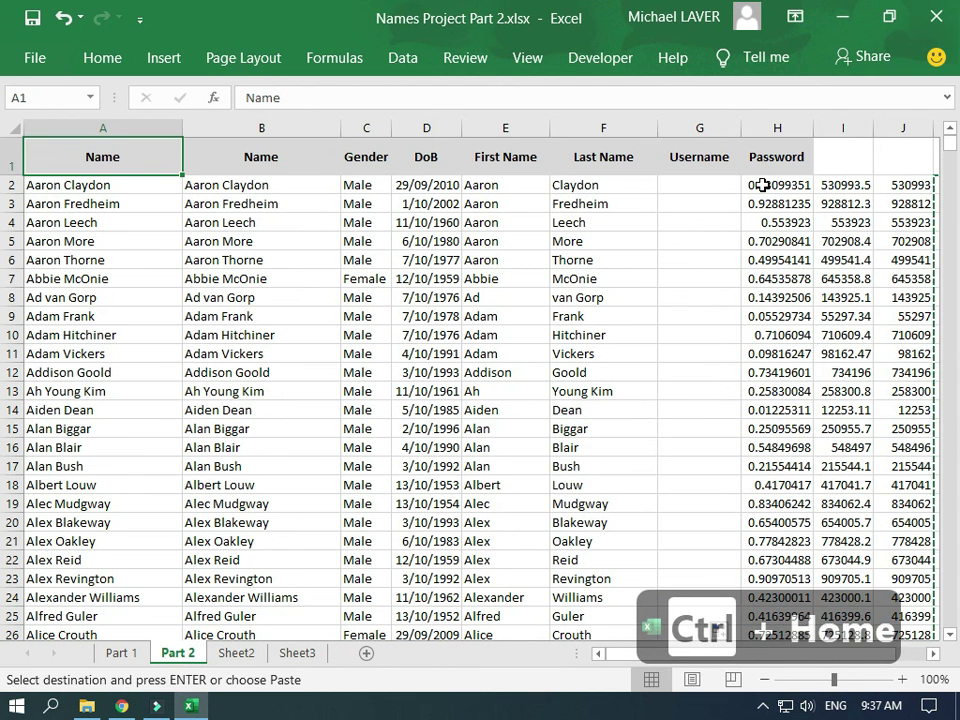
{"action": "left_click", "coordinate": [763, 185]}
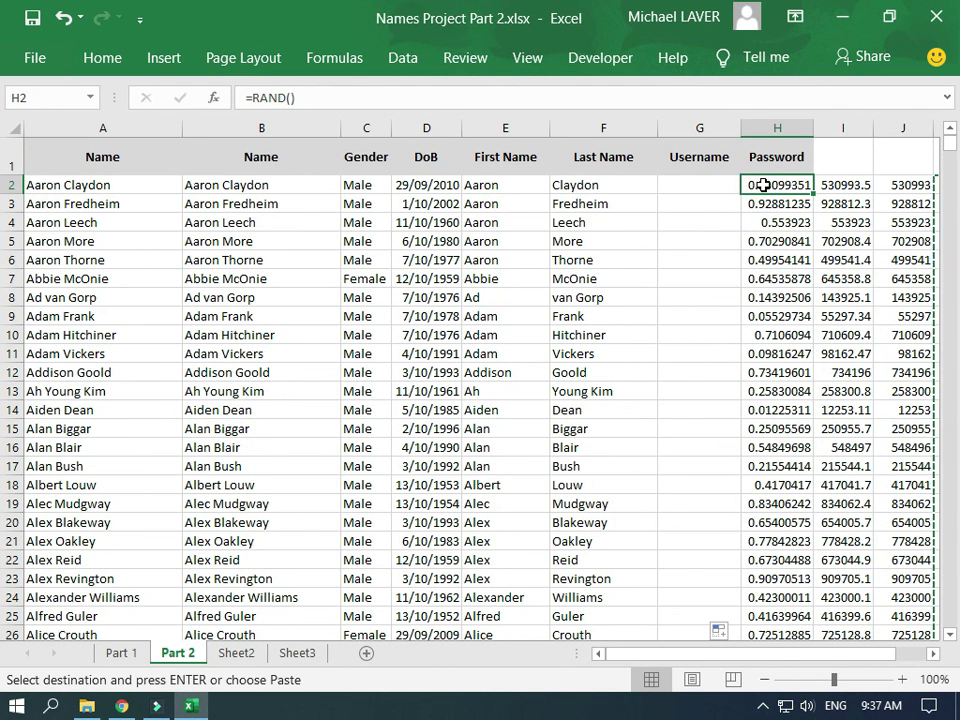
{"action": "left_click", "coordinate": [102, 60]}
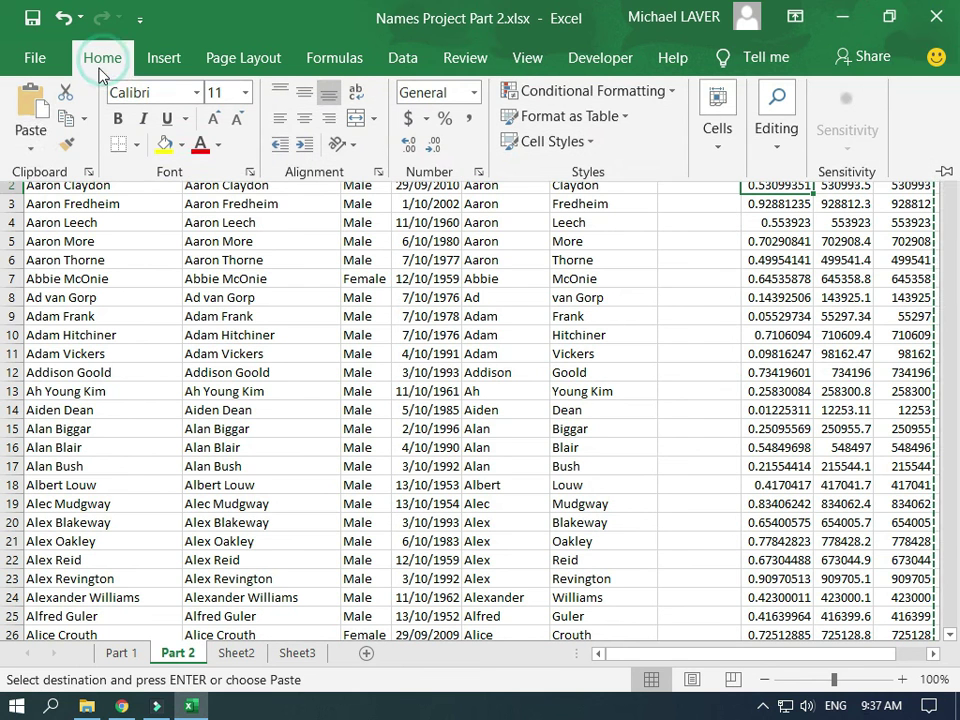
{"action": "left_click", "coordinate": [30, 152]}
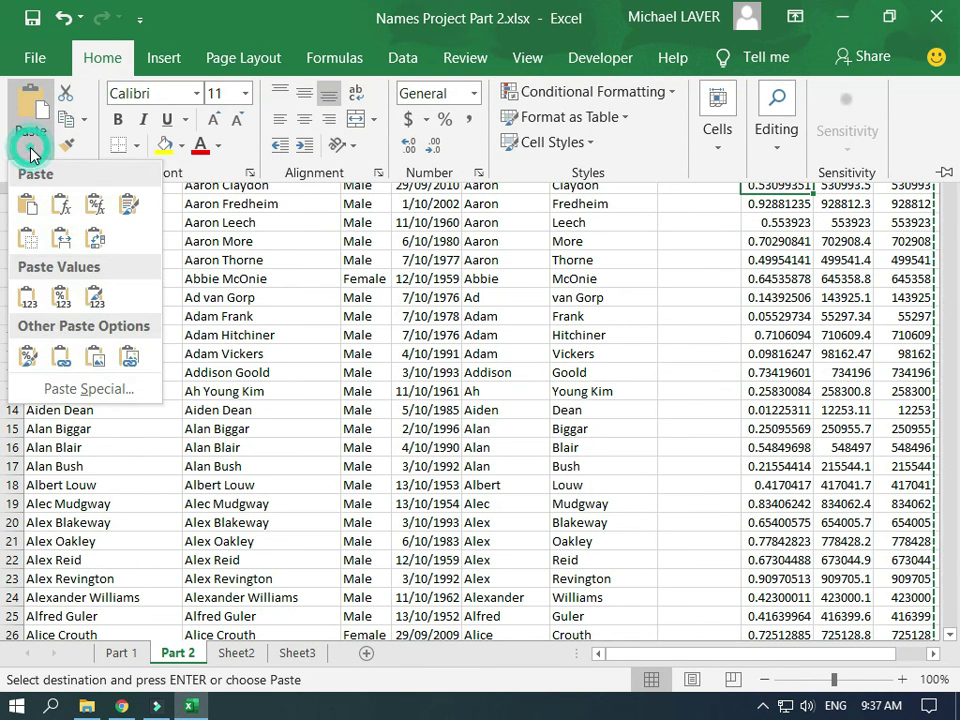
{"action": "left_click", "coordinate": [30, 296]}
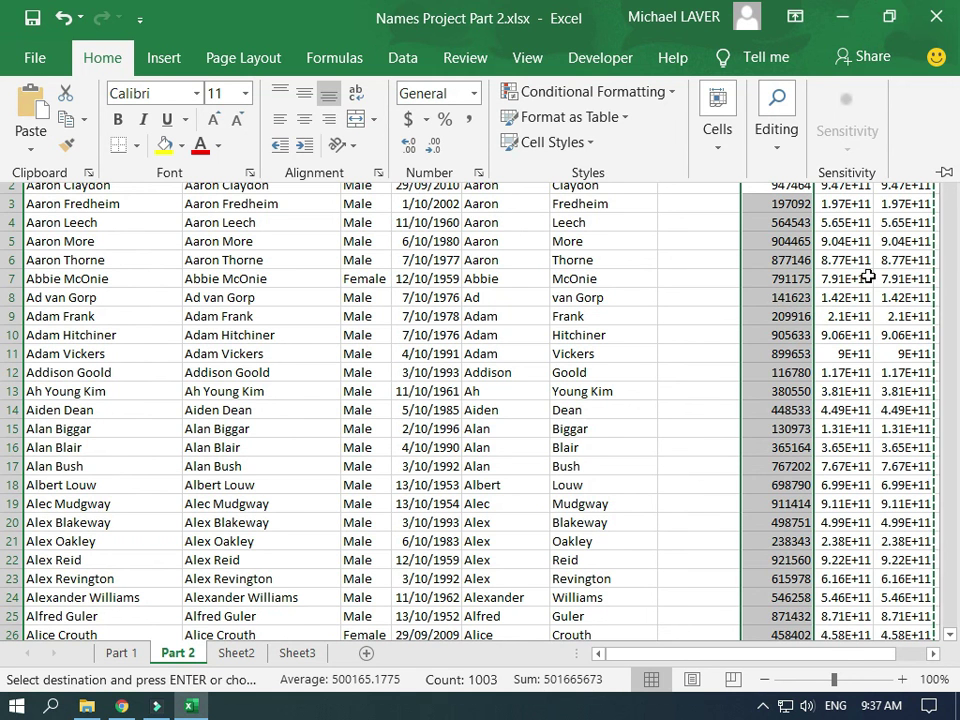
{"action": "key", "text": "ctrl+Home"}
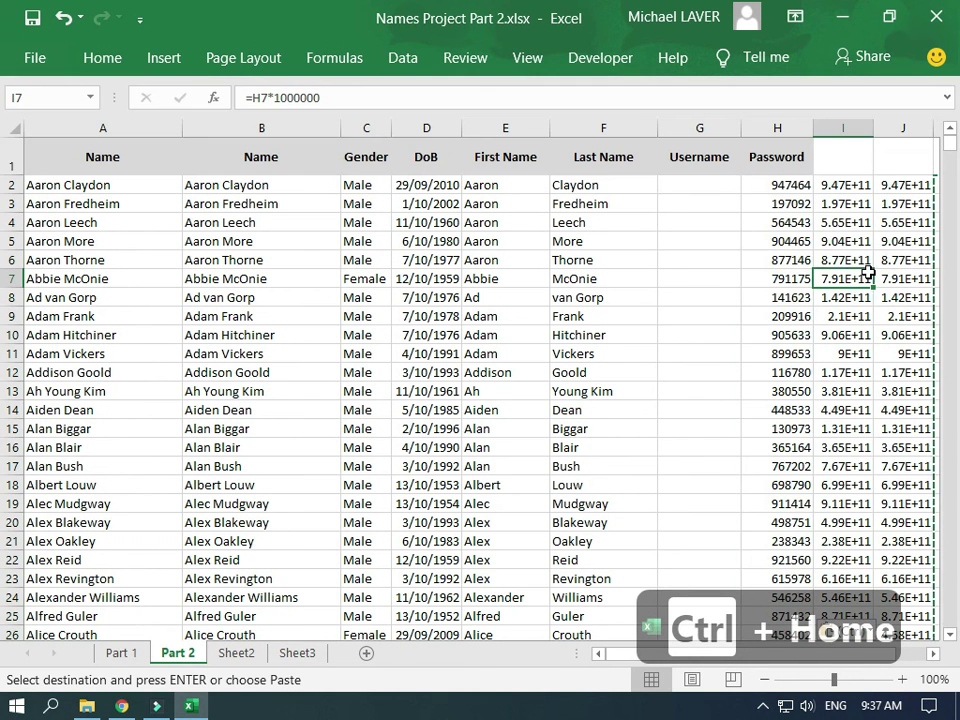
{"action": "key", "text": "ctrl+Home"}
{"action": "left_click", "coordinate": [844, 185]}
Select helper columns I to K and delete their contents
{"action": "left_click_drag", "start_coordinate": [858, 130], "coordinate": [829, 150]}
{"action": "key", "text": "ctrl+v"}
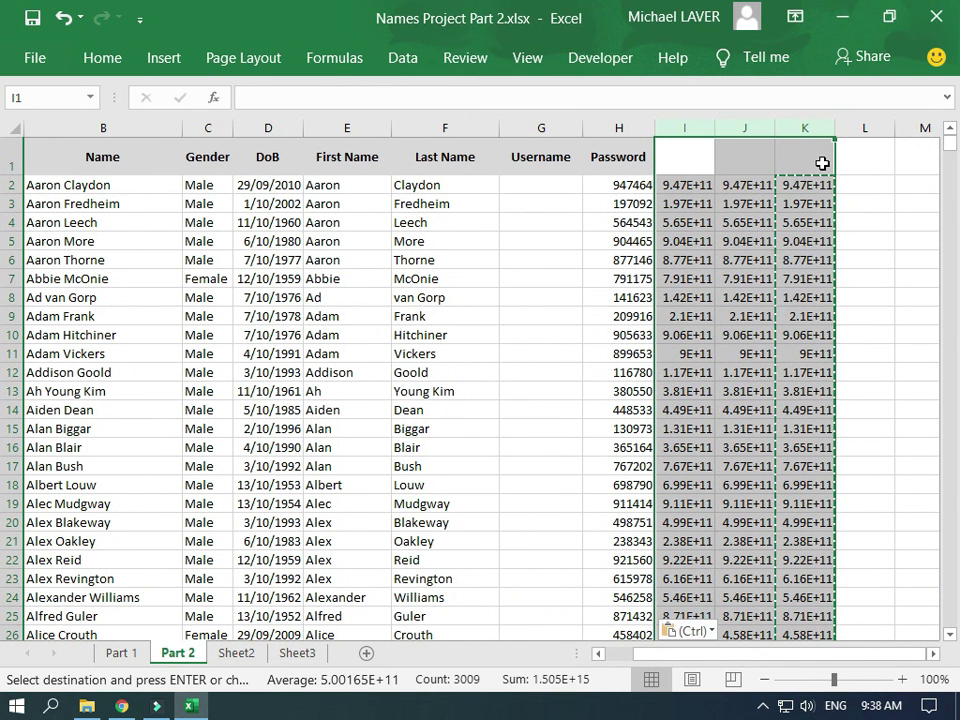
{"action": "key", "text": "Delete"}
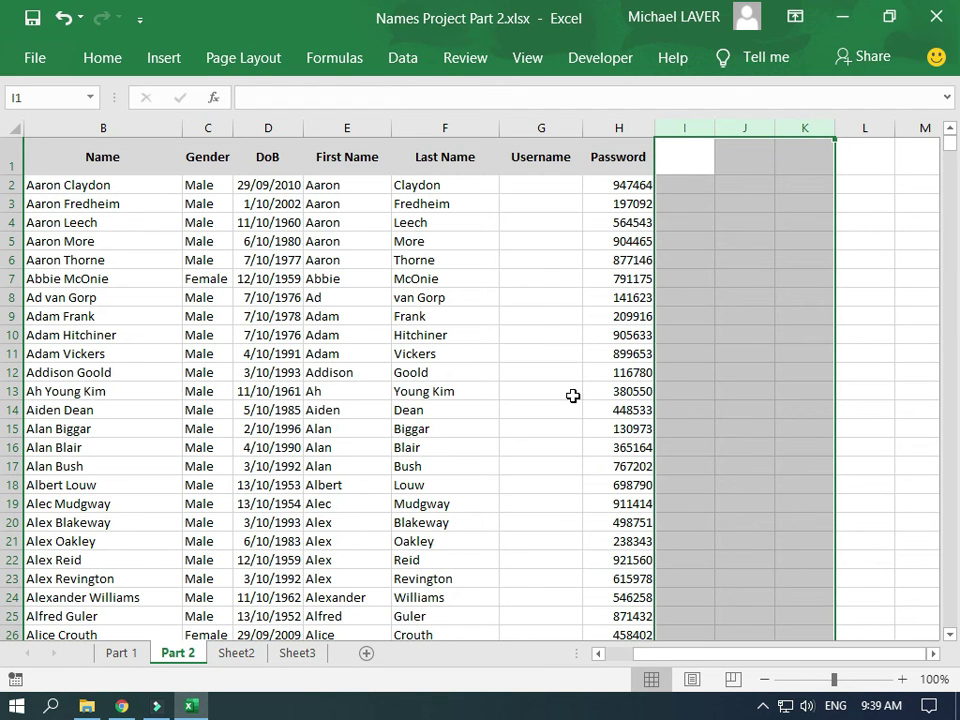
{"action": "left_click", "coordinate": [544, 188]}
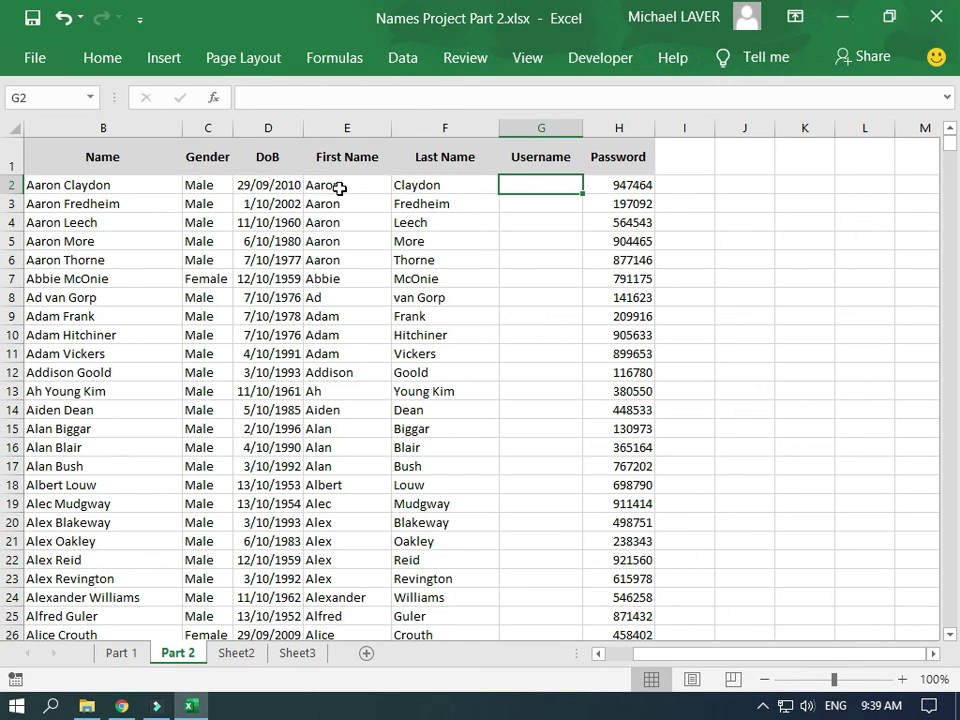
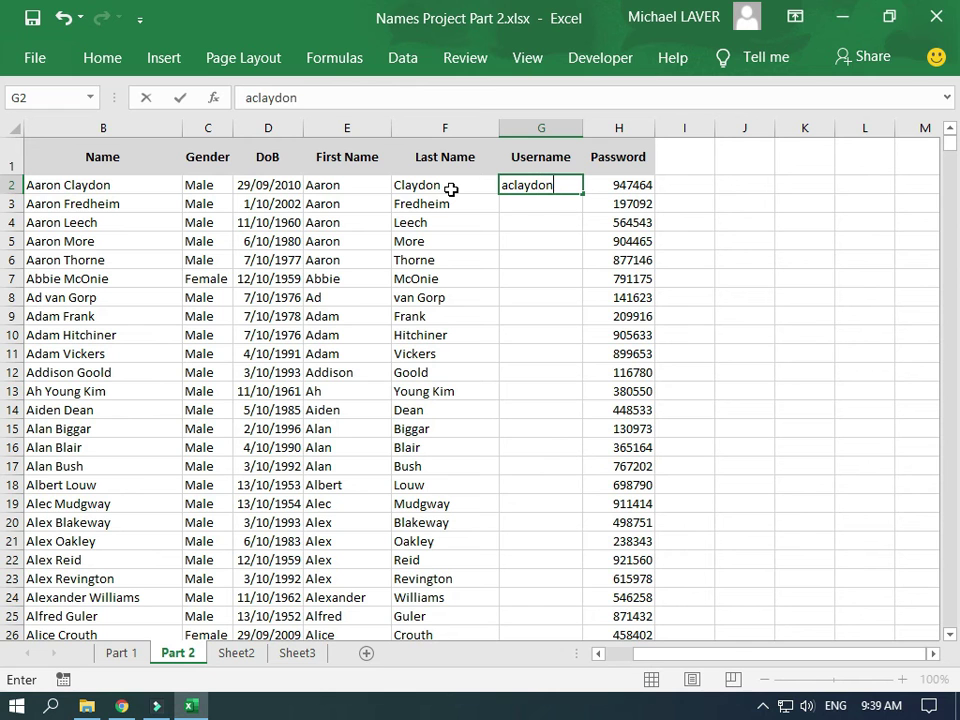
Enter the first person's sample username (first initial, surname, 1234) in G2
{"action": "key", "text": "Return"}
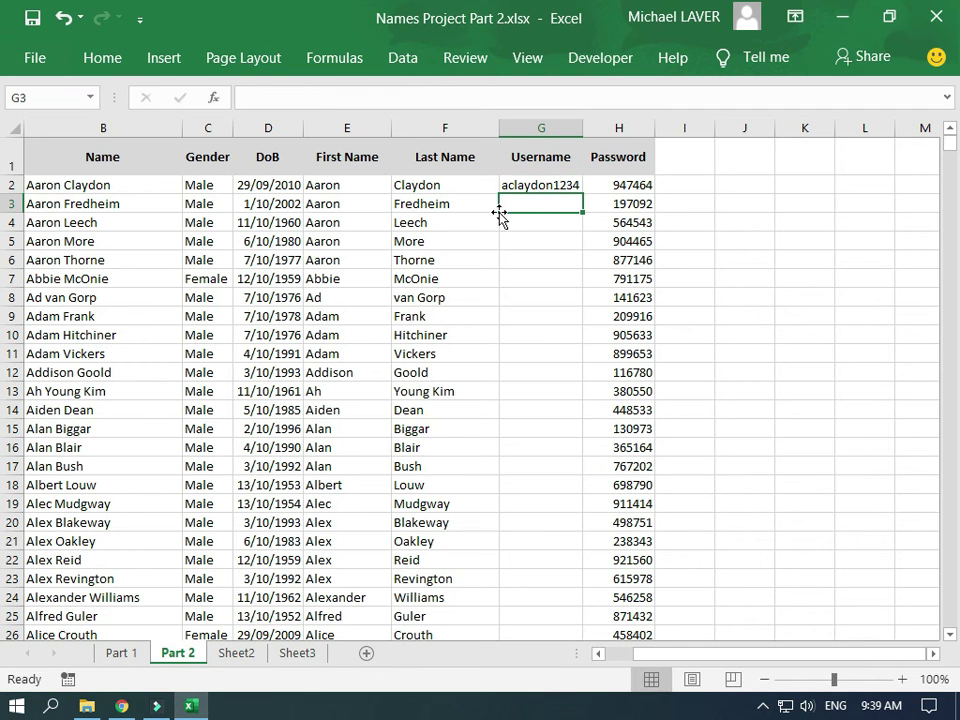
{"action": "key", "text": "Up"}
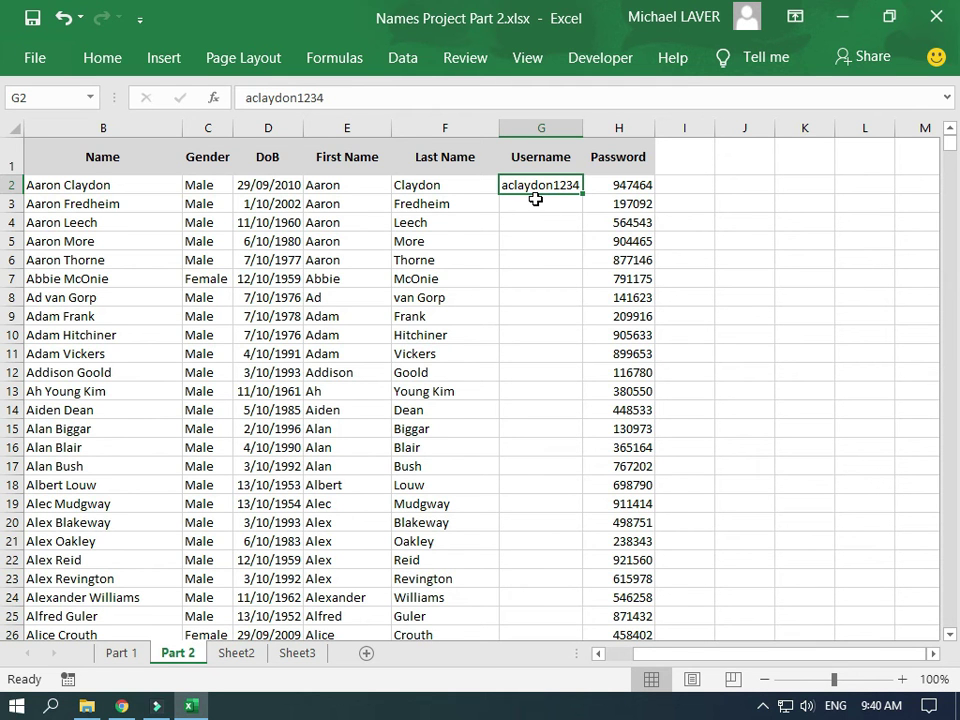
{"action": "left_click", "coordinate": [535, 201]}
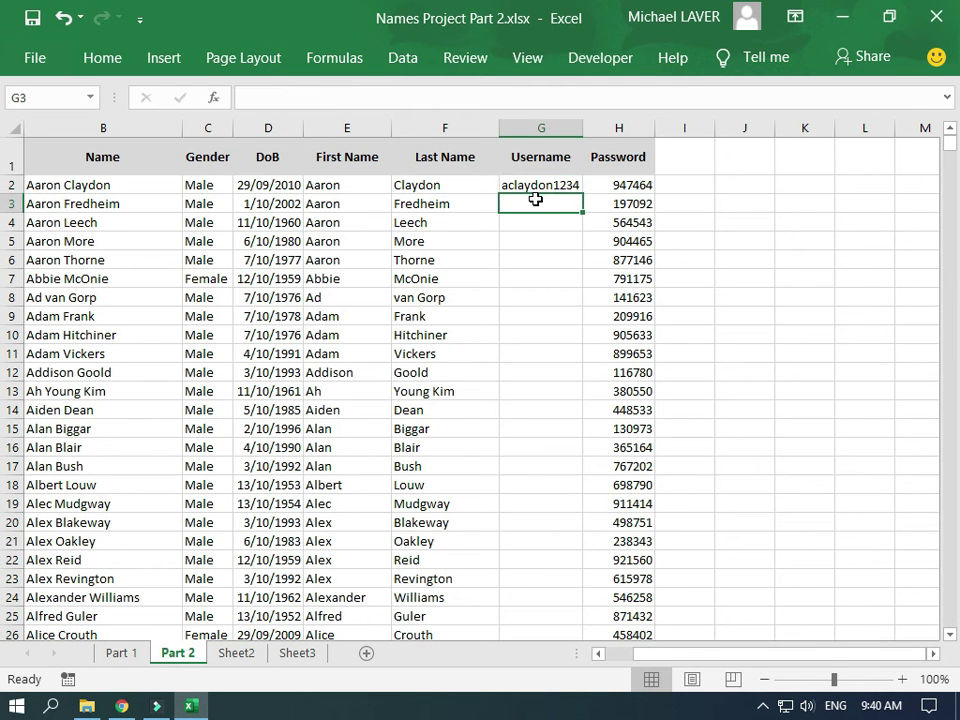
{"action": "left_click", "coordinate": [697, 204]}
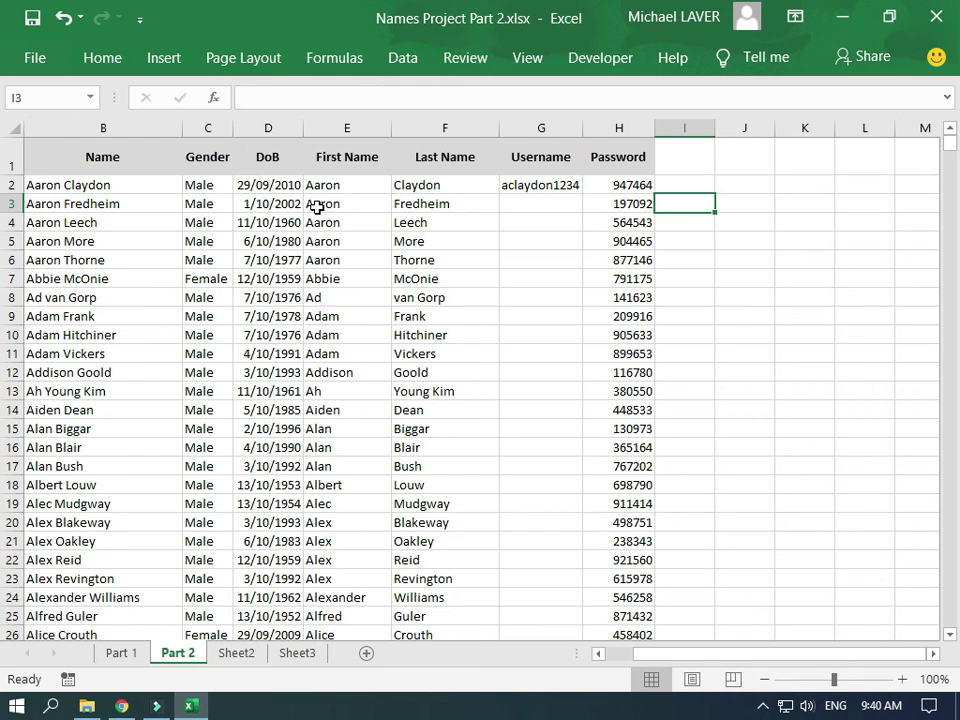
Enter =LEFT(E3,1) in I3 to extract the first initial
{"action": "type", "text": "="}
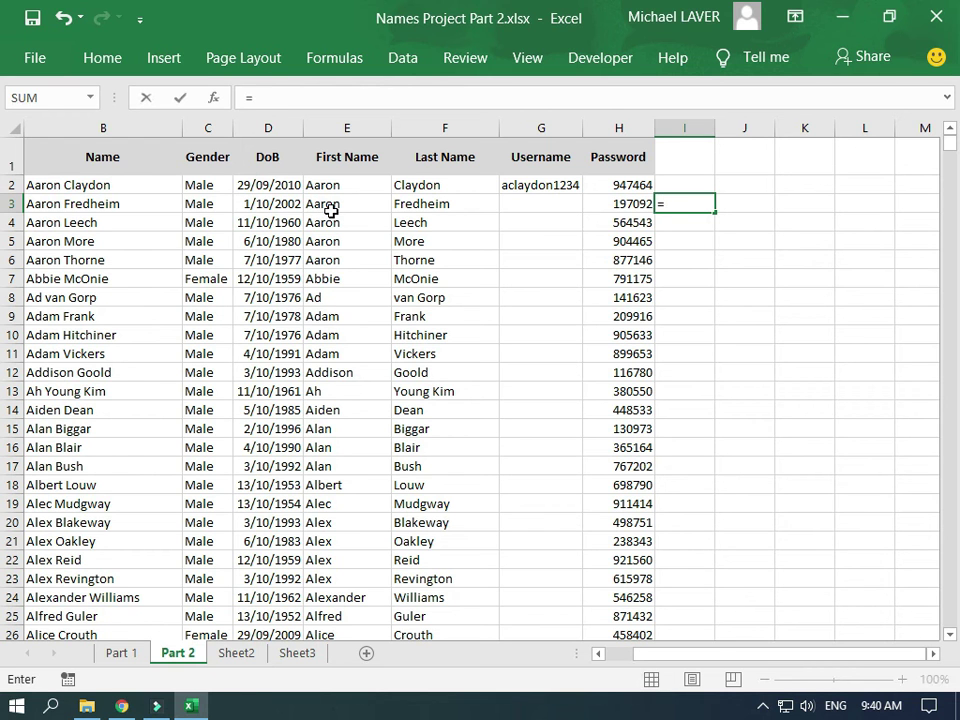
{"action": "type", "text": "left"}
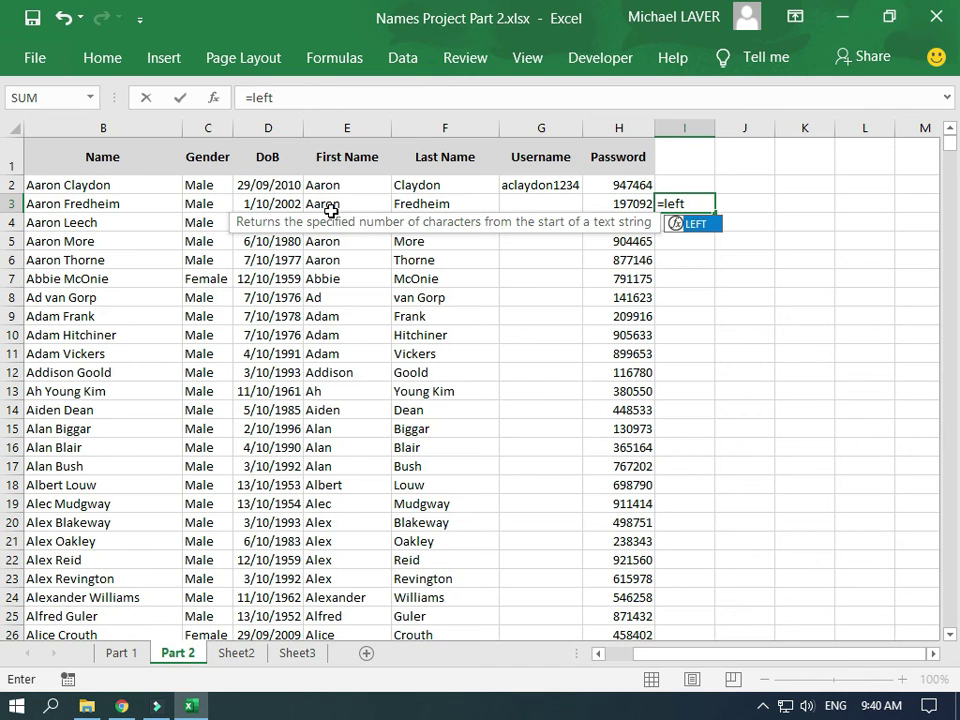
{"action": "type", "text": "("}
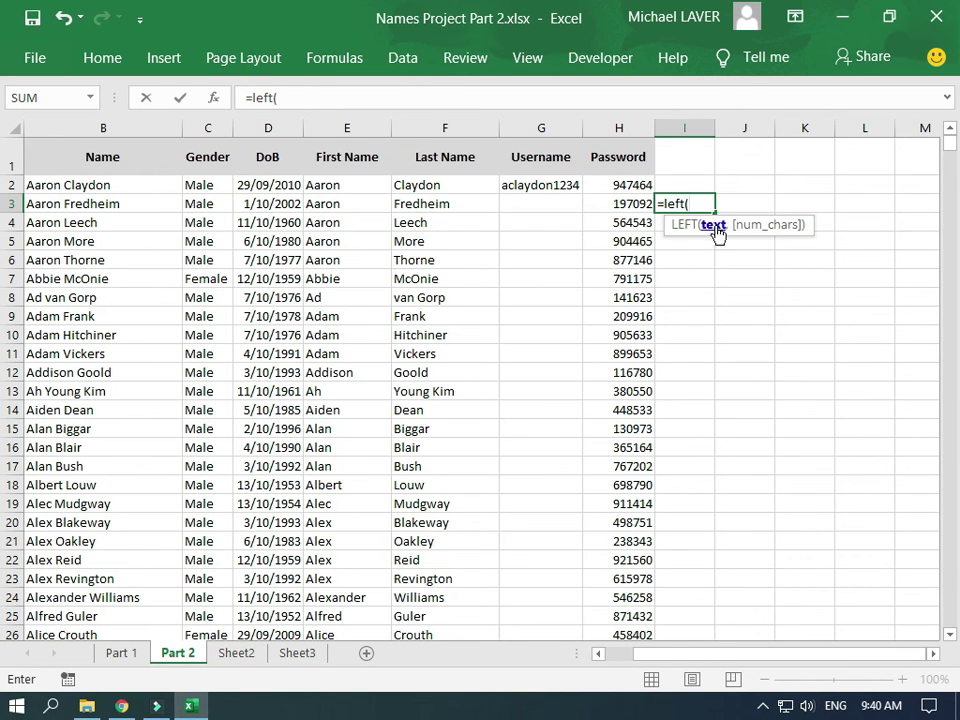
{"action": "left_click", "coordinate": [345, 204]}
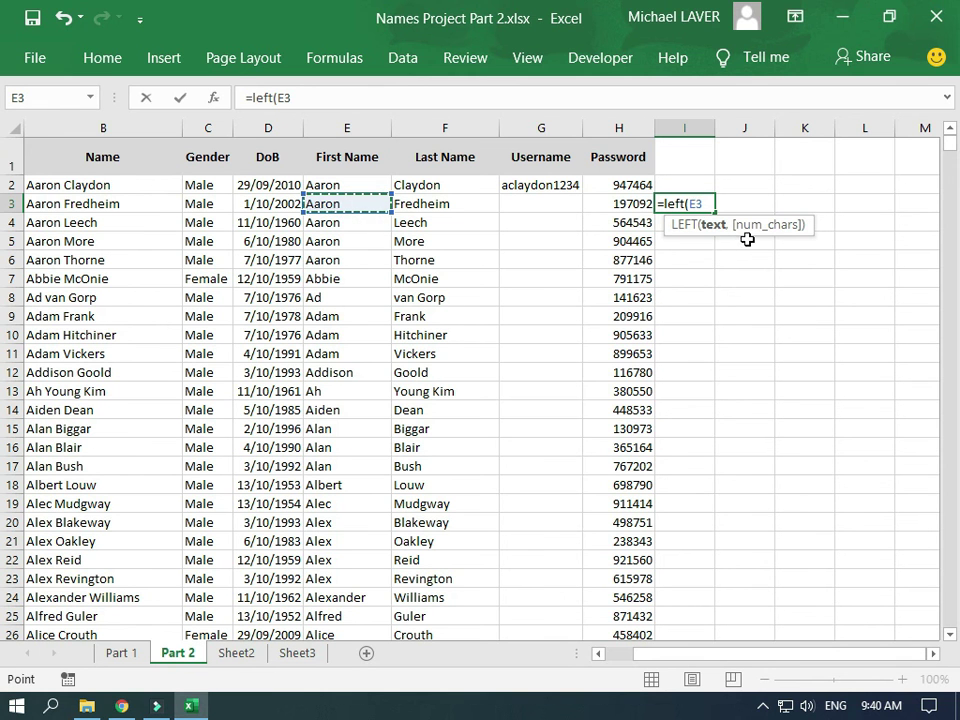
{"action": "type", "text": ","}
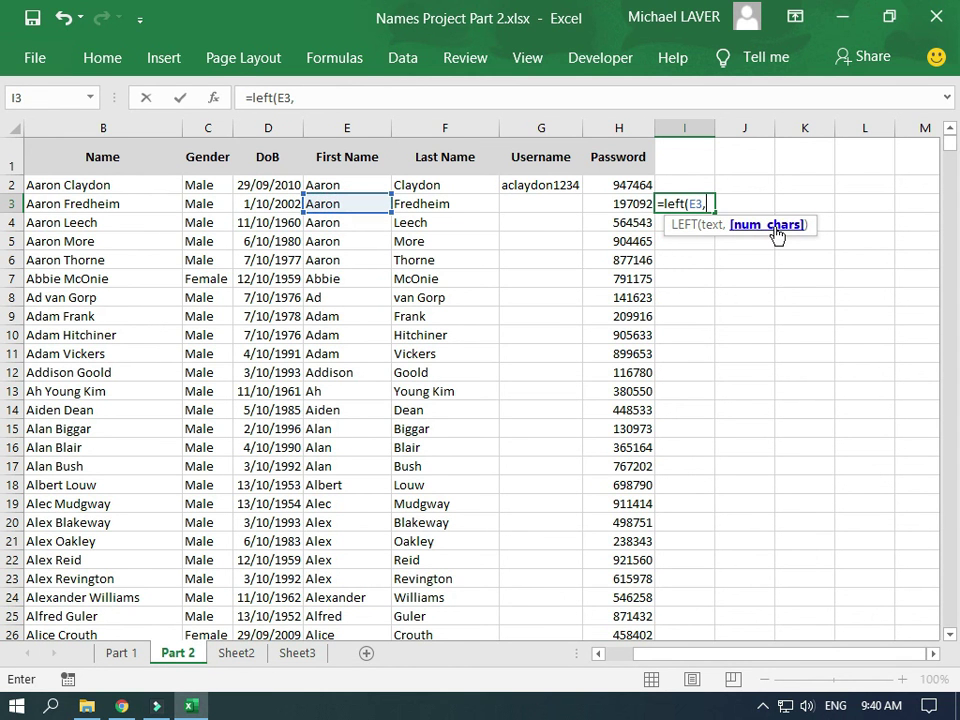
{"action": "type", "text": "1)"}
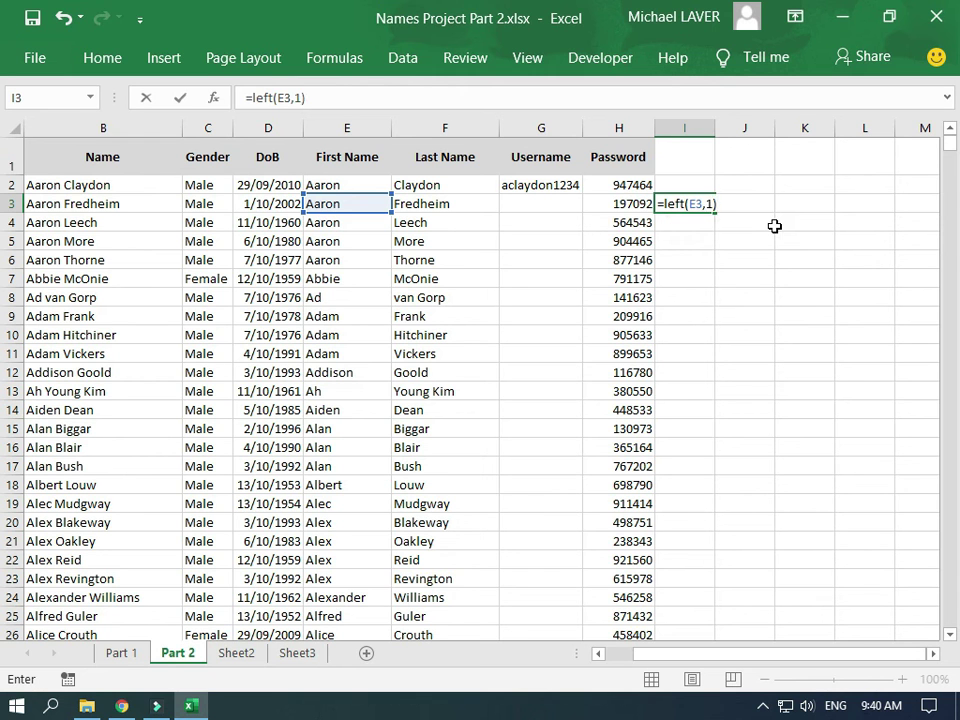
{"action": "key", "text": "Return"}
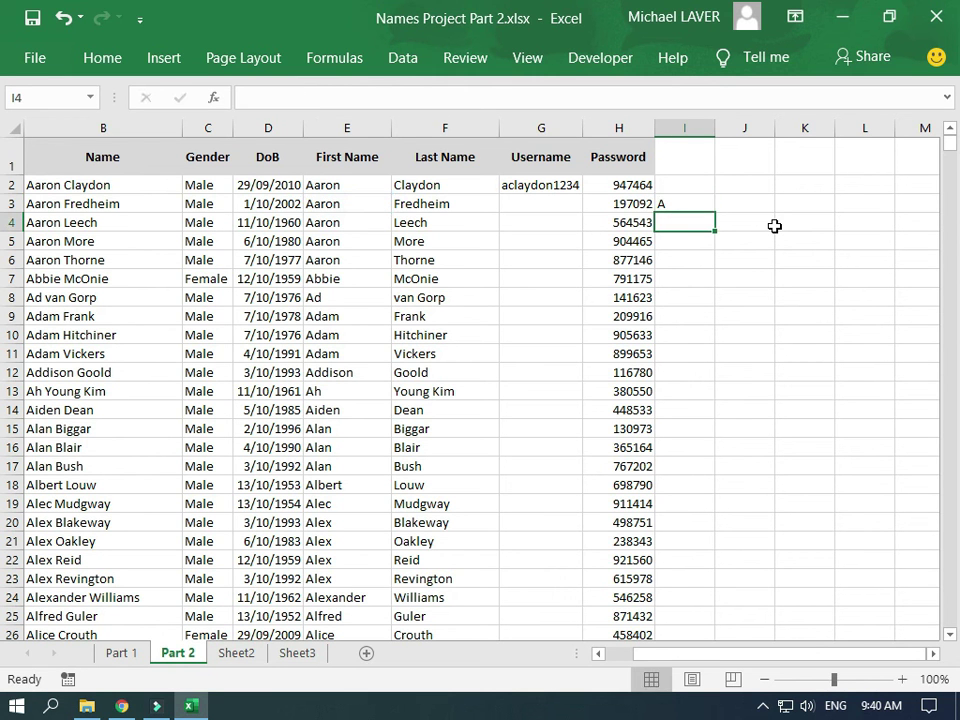
{"action": "key", "text": "Up"}
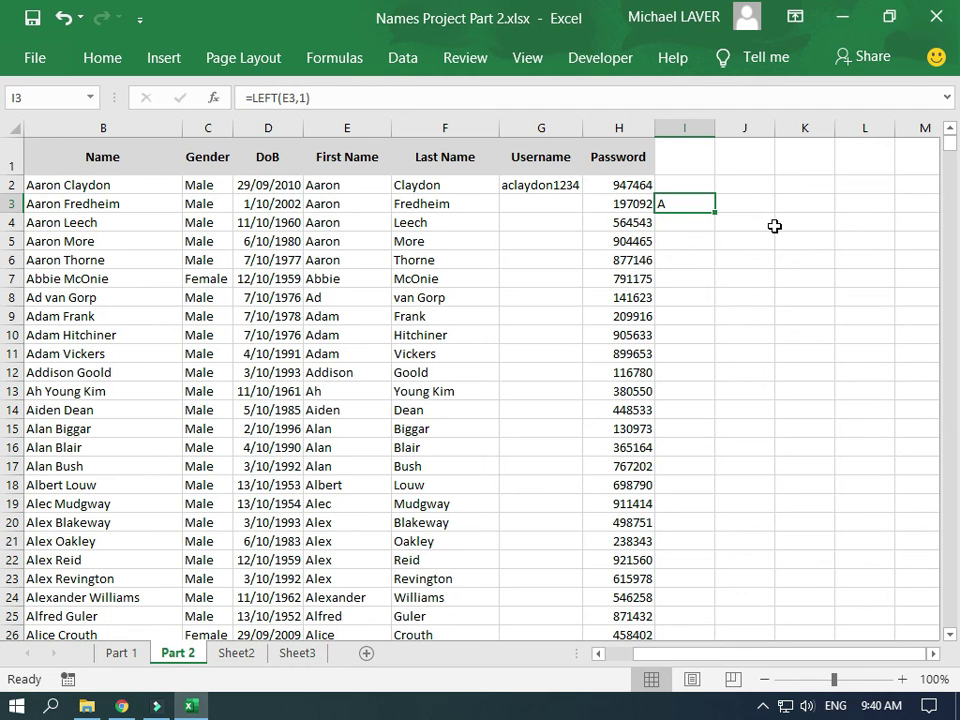
Extend I3 to =LEFT(E3,1)&F3 to join initial and surname, and widen column I
{"action": "left_click", "coordinate": [383, 104]}
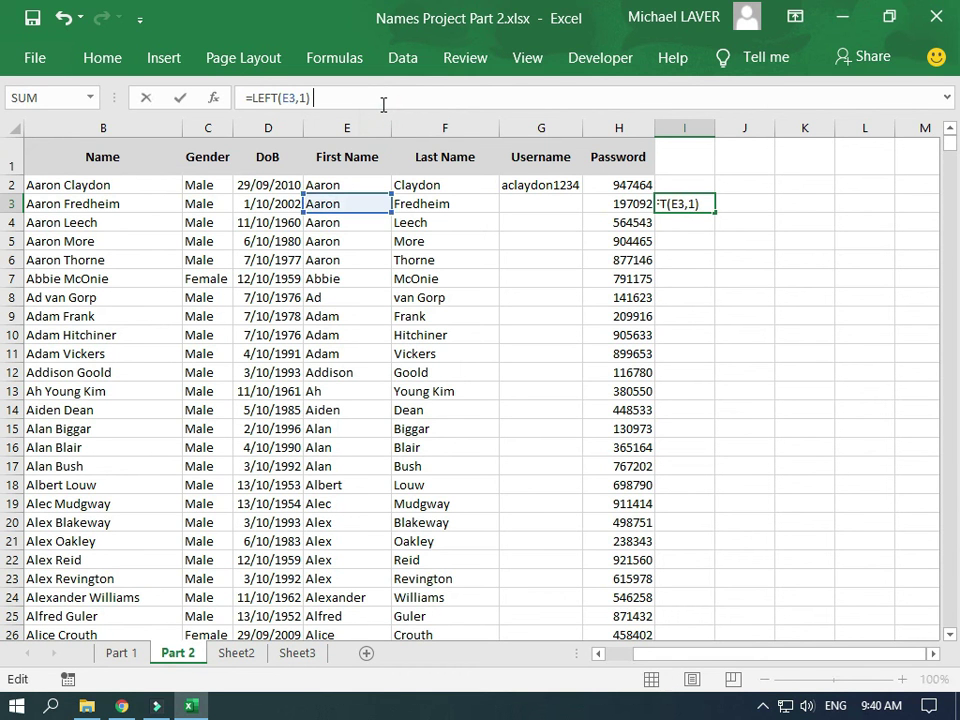
{"action": "type", "text": "&"}
{"action": "left_click", "coordinate": [428, 205]}
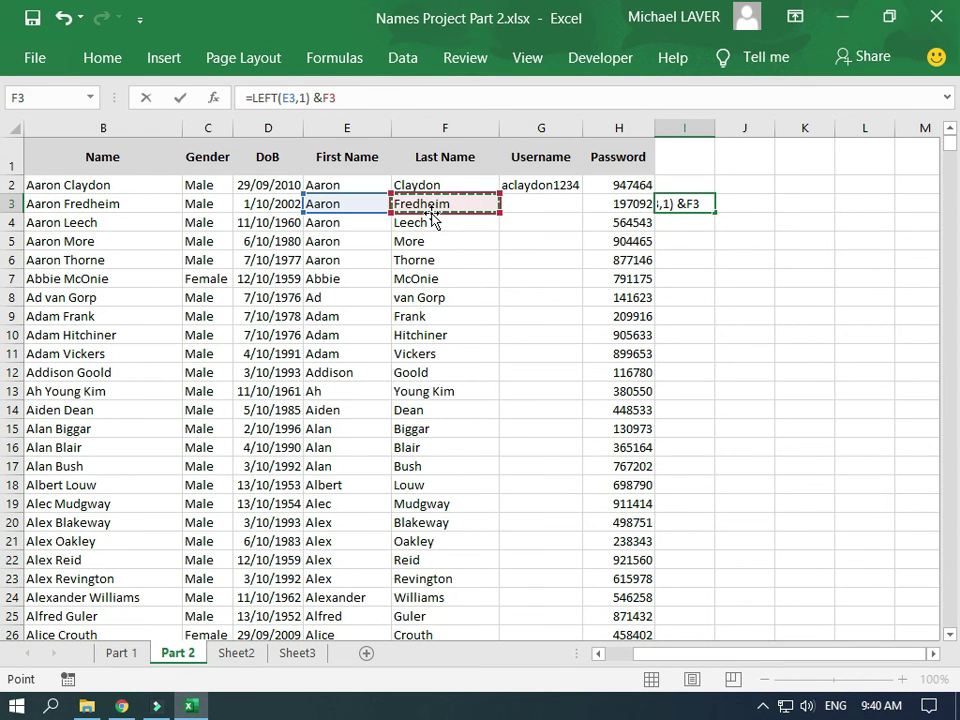
{"action": "key", "text": "Return"}
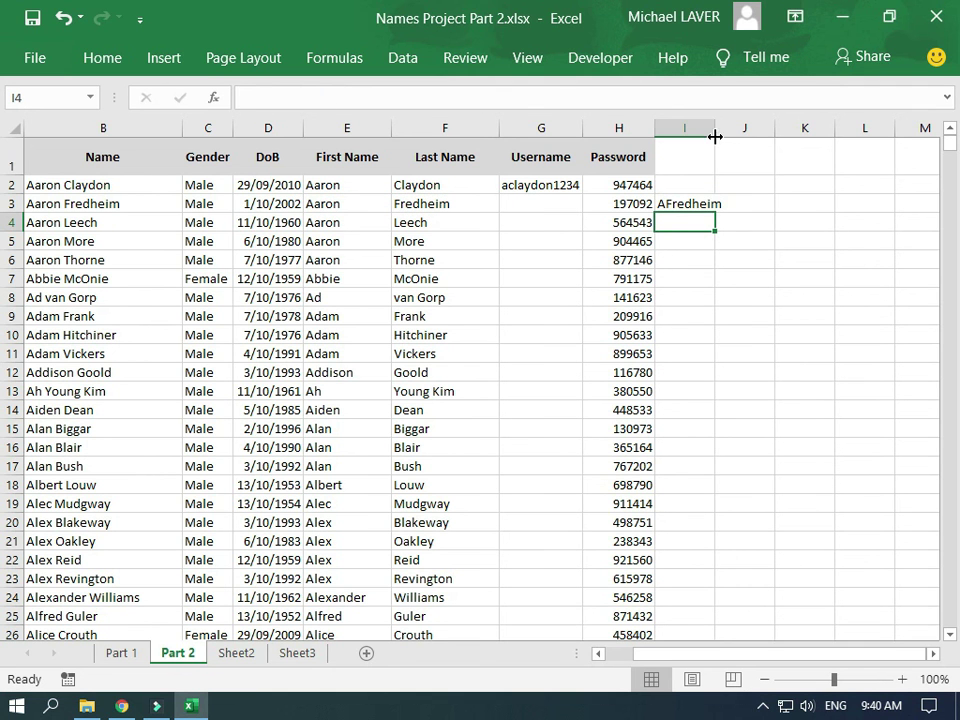
{"action": "left_click_drag", "start_coordinate": [716, 130], "coordinate": [735, 135]}
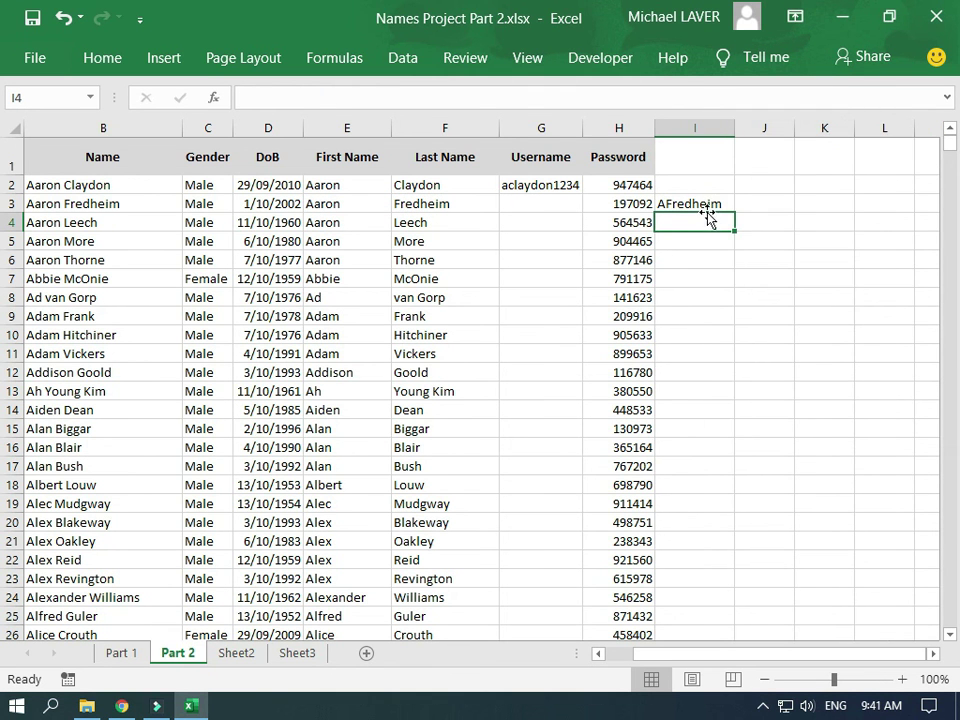
{"action": "left_click", "coordinate": [700, 203]}
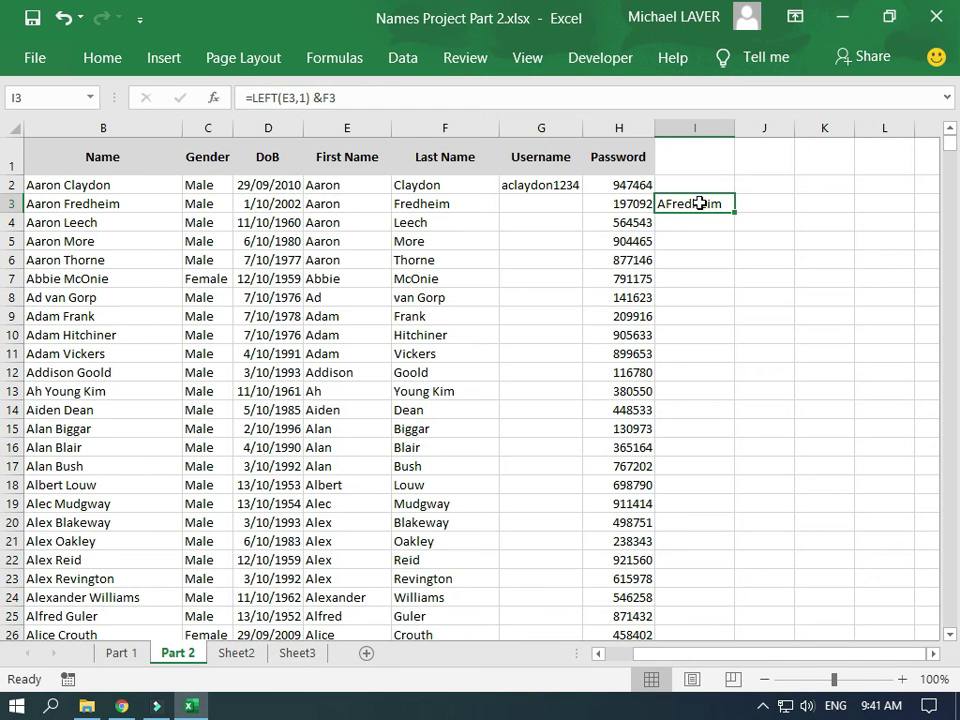
{"action": "key", "text": "Right"}
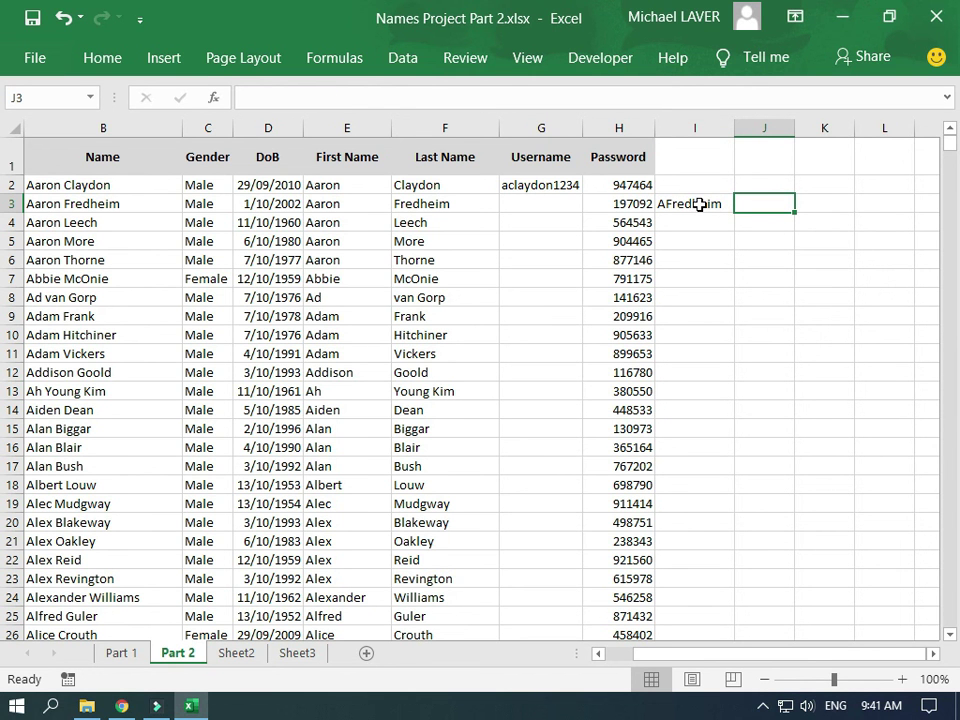
Enter =LOWER(I3) in J3 for the lowercase name and widen column J slightly
{"action": "type", "text": "="}
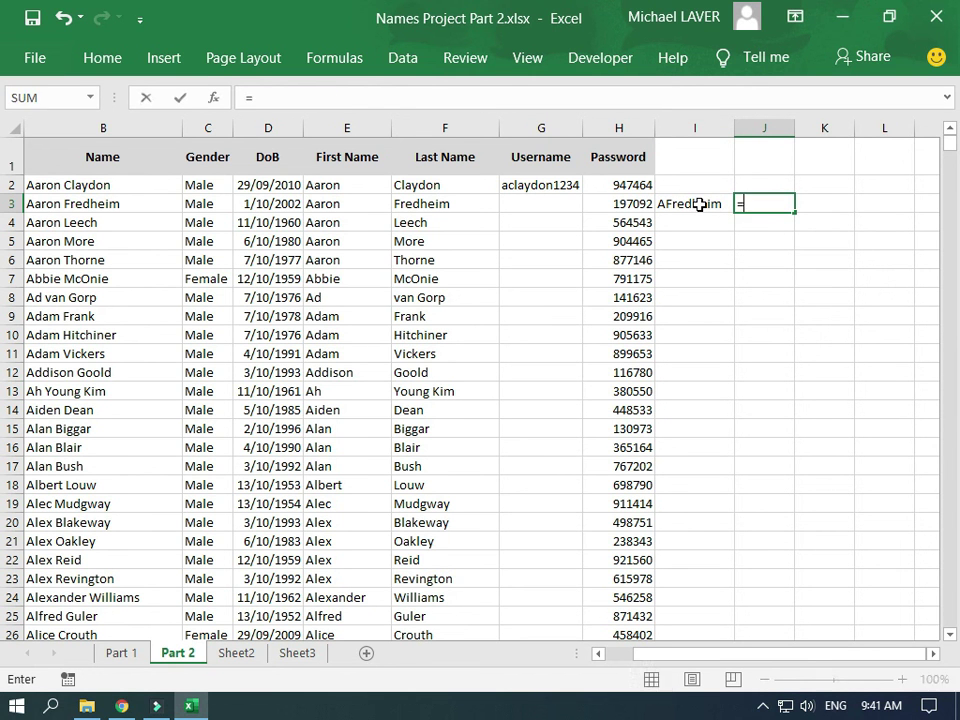
{"action": "type", "text": "lower"}
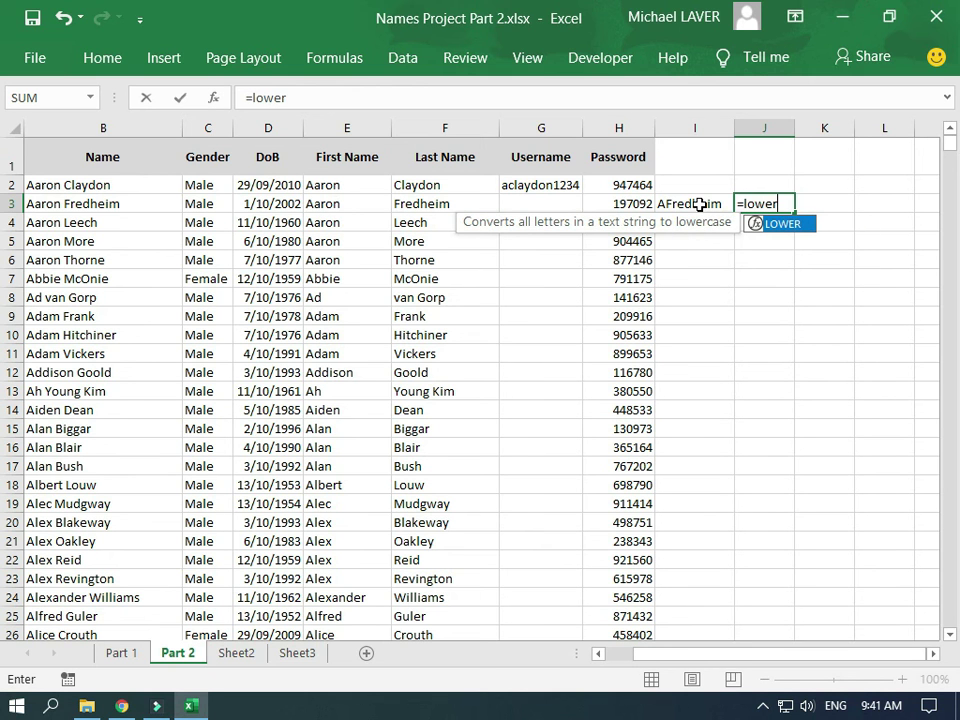
{"action": "type", "text": "("}
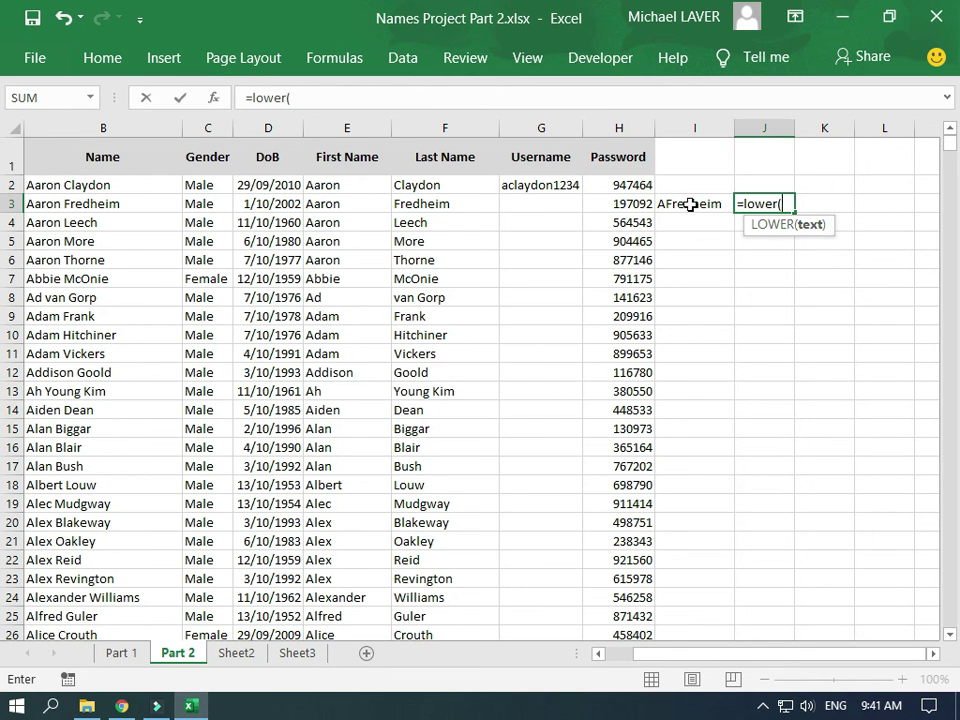
{"action": "left_click", "coordinate": [690, 204]}
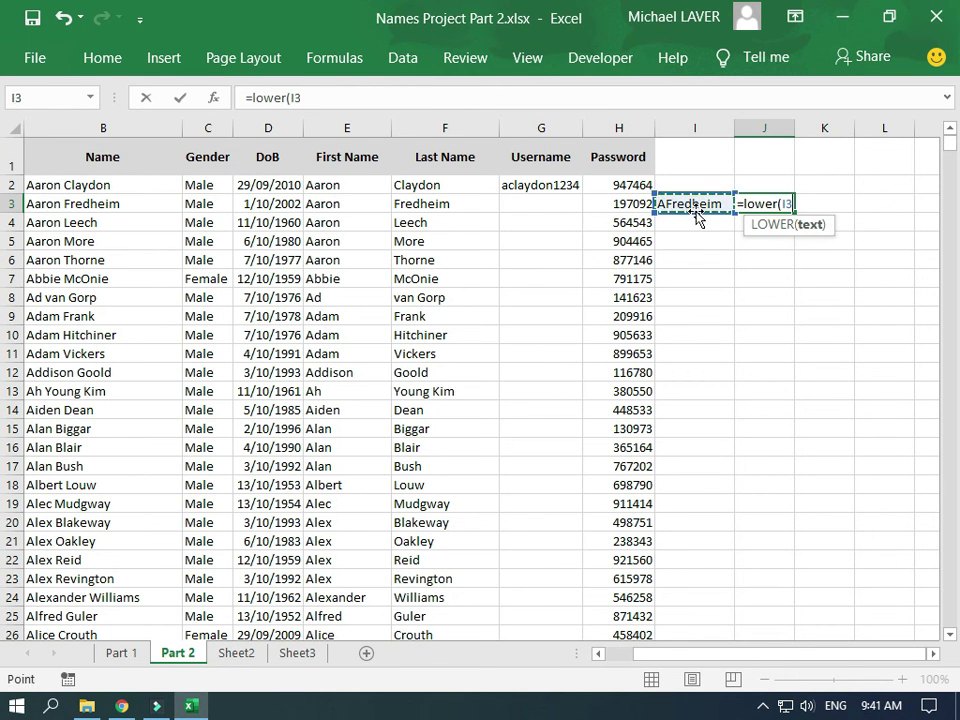
{"action": "type", "text": ")"}
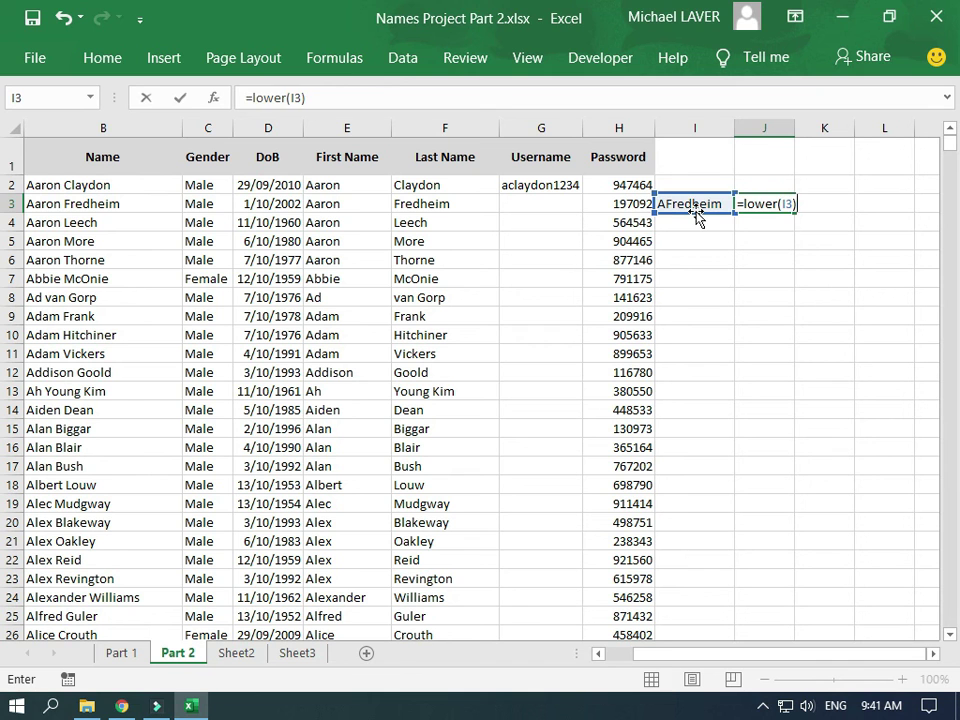
{"action": "key", "text": "Return"}
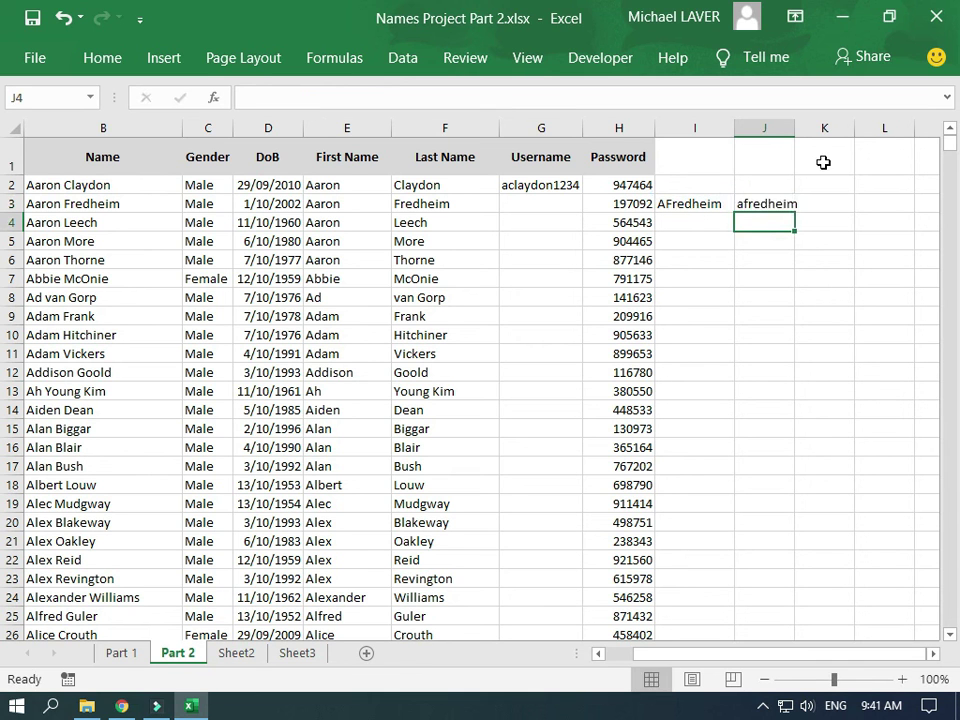
{"action": "left_click_drag", "start_coordinate": [795, 131], "coordinate": [803, 131]}
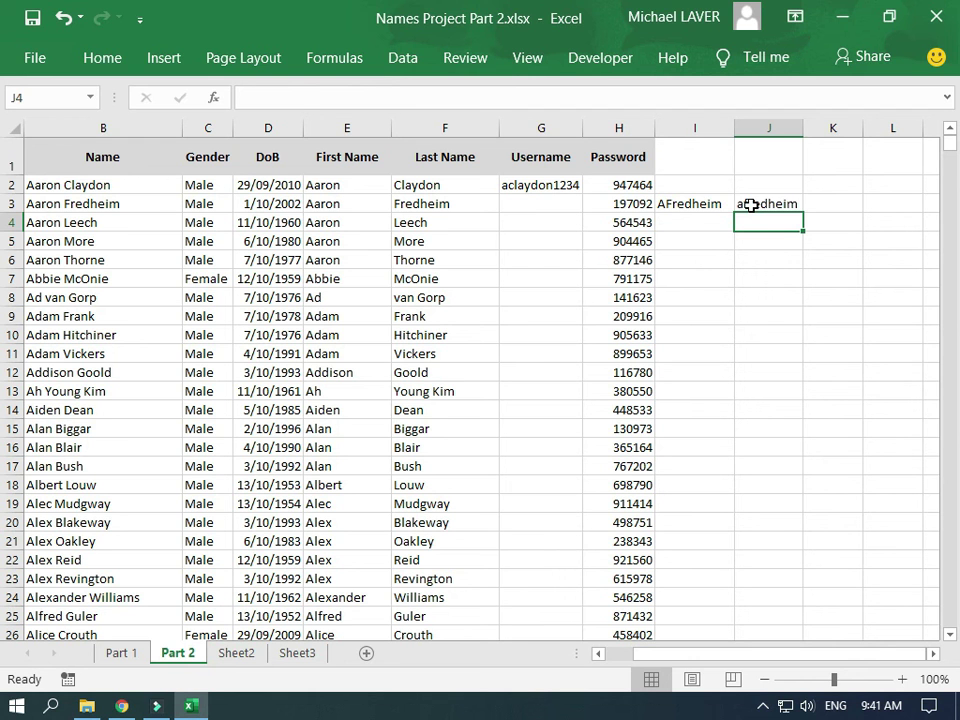
Review J3's LOWER formula in the formula bar without changing it
{"action": "left_click", "coordinate": [751, 204]}
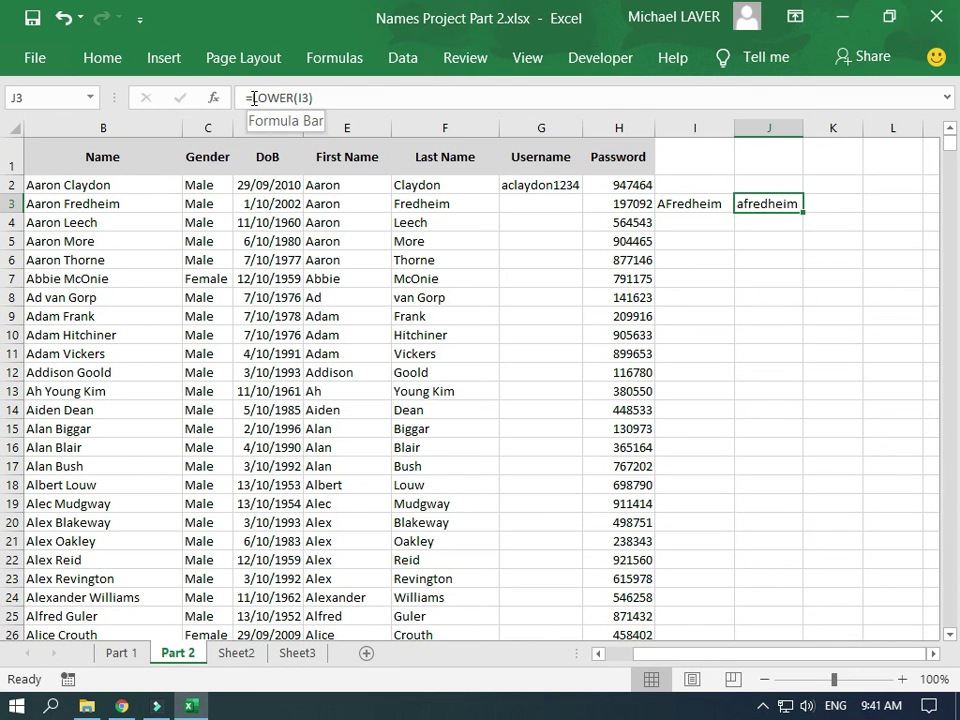
{"action": "left_click", "coordinate": [253, 97]}
{"action": "left_click_drag", "start_coordinate": [253, 97], "coordinate": [295, 97]}
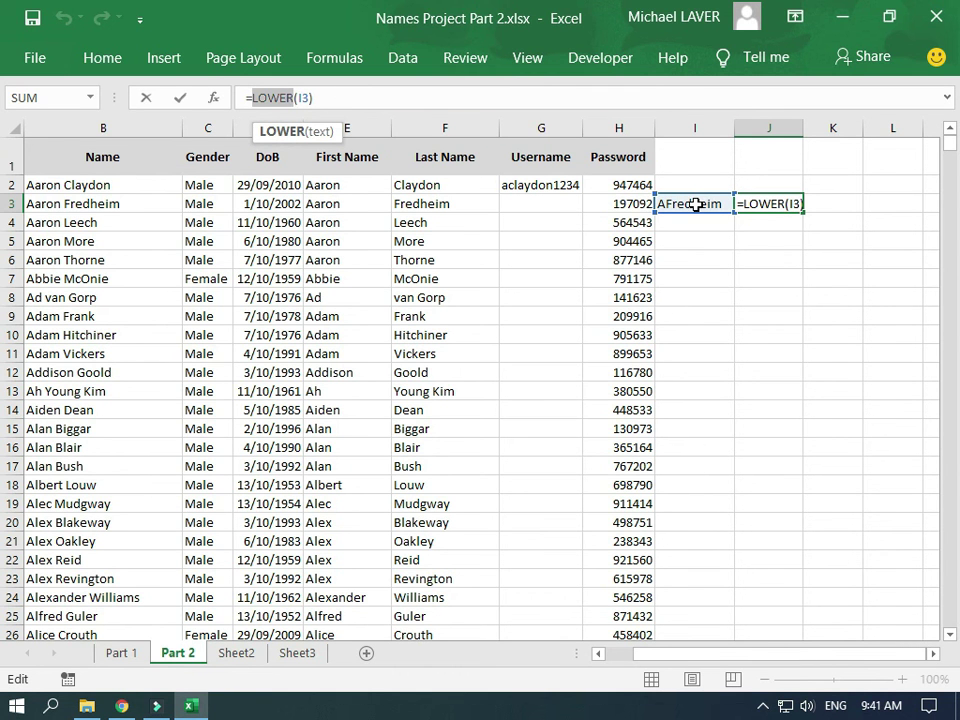
{"action": "key", "text": "ctrl+Return"}
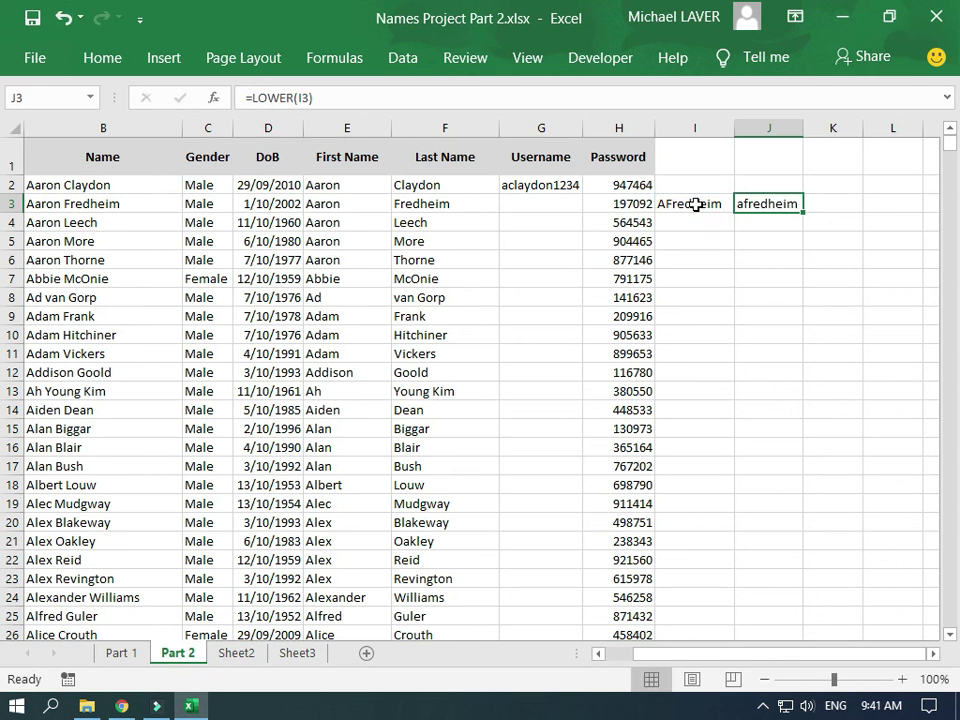
{"action": "left_click", "coordinate": [696, 204]}
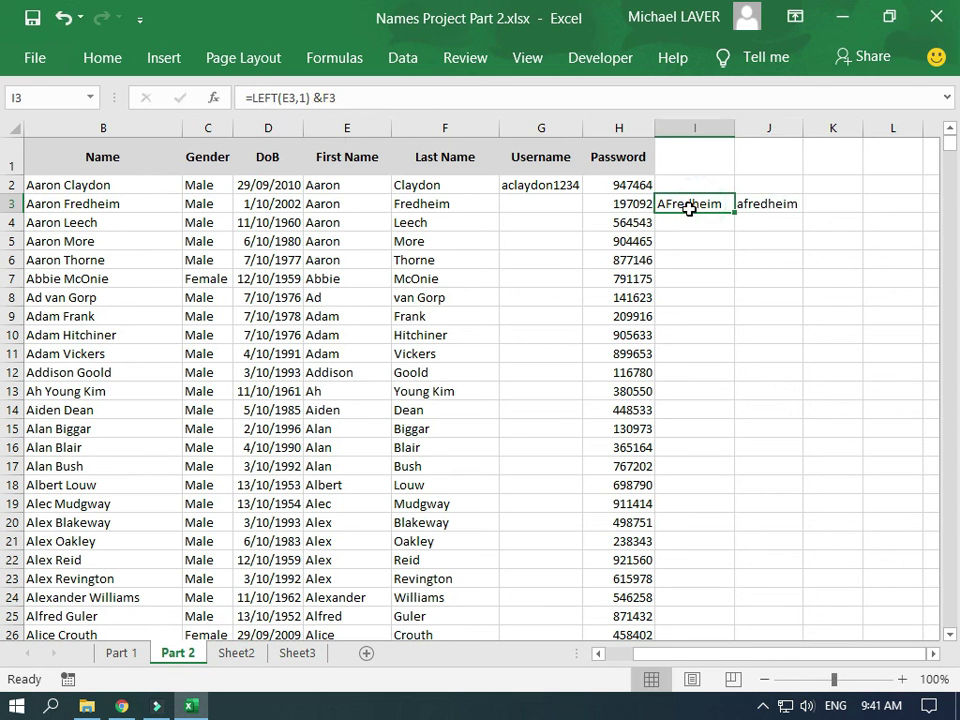
Change I3 to =LOWER(LEFT(E3,1)&F3) so it outputs the lowercase username
{"action": "left_click", "coordinate": [253, 97]}
{"action": "type", "text": "lower"}
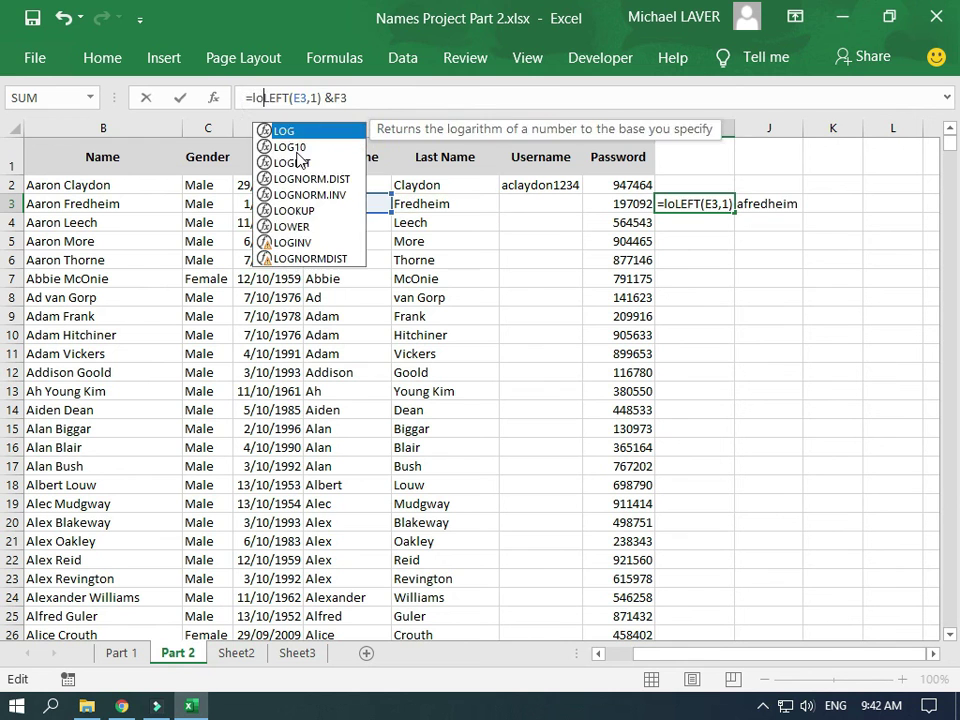
{"action": "type", "text": "("}
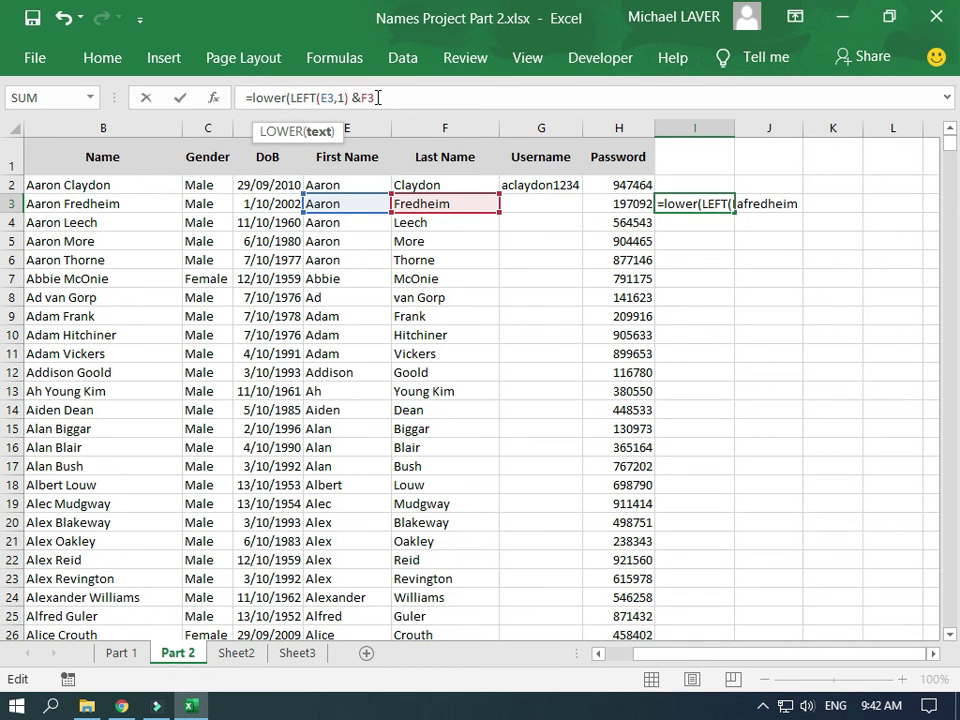
{"action": "left_click", "coordinate": [378, 97]}
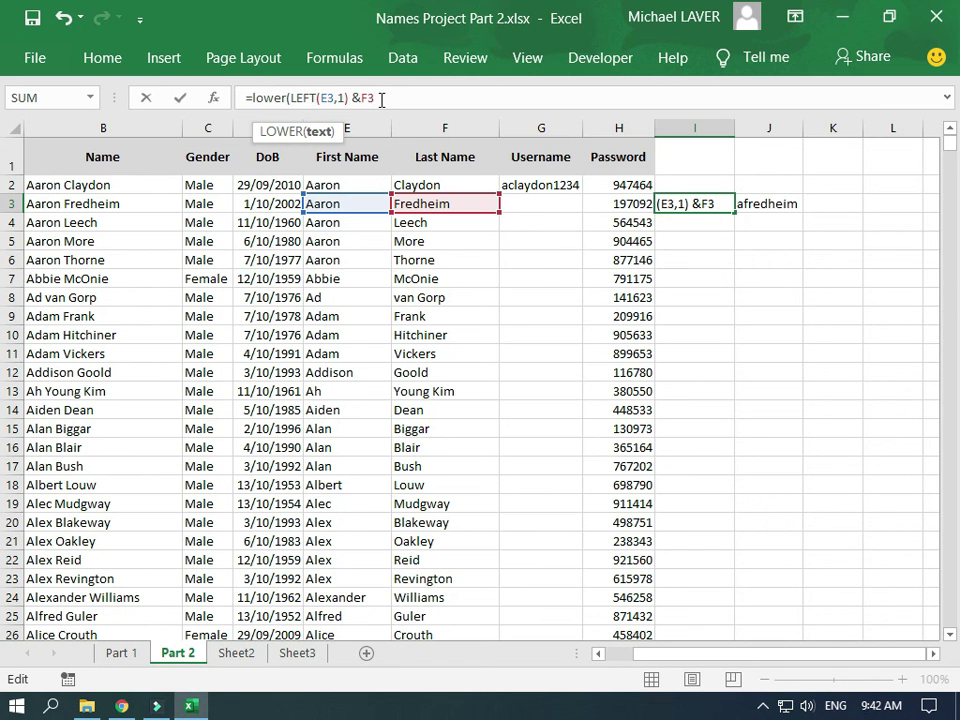
{"action": "type", "text": ")"}
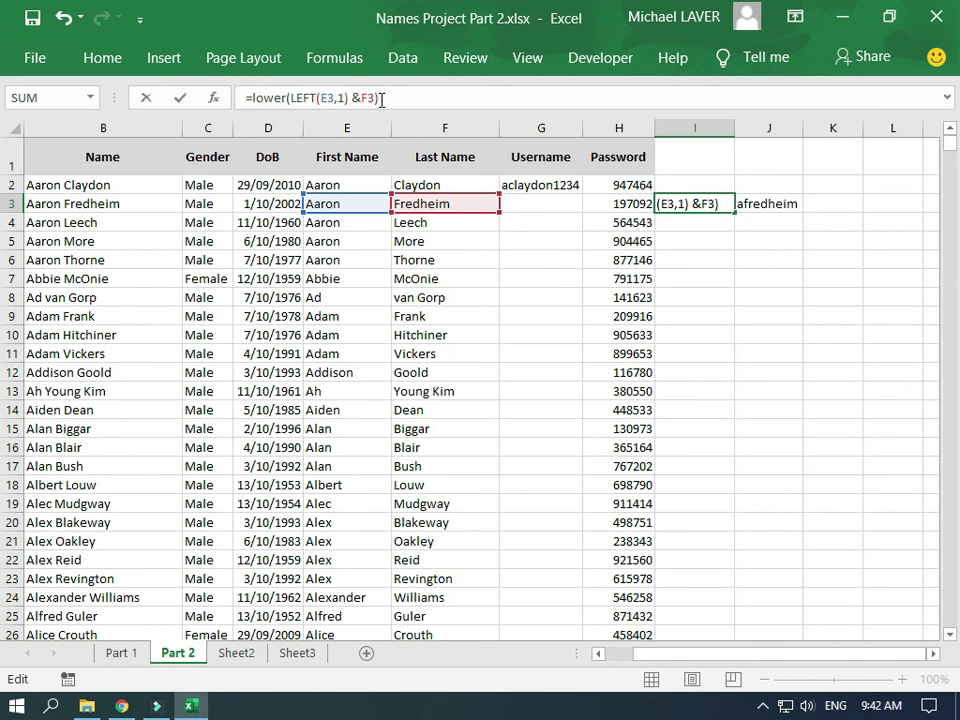
{"action": "key", "text": "Return"}
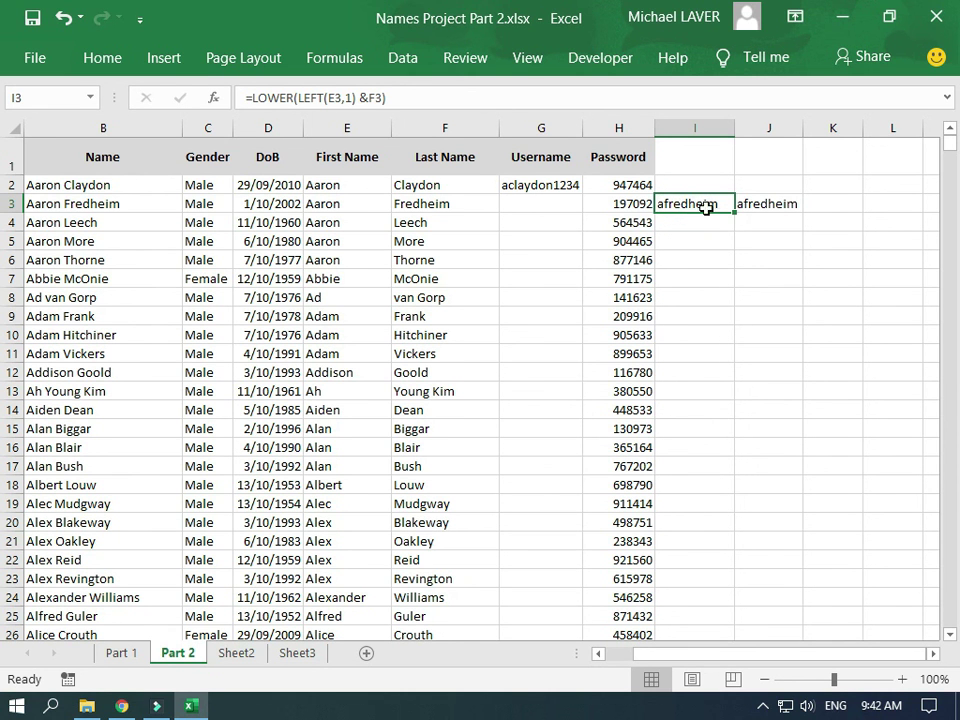
Clear the redundant LOWER helper formula from J3
{"action": "left_click", "coordinate": [764, 203]}
{"action": "key", "text": "Delete"}
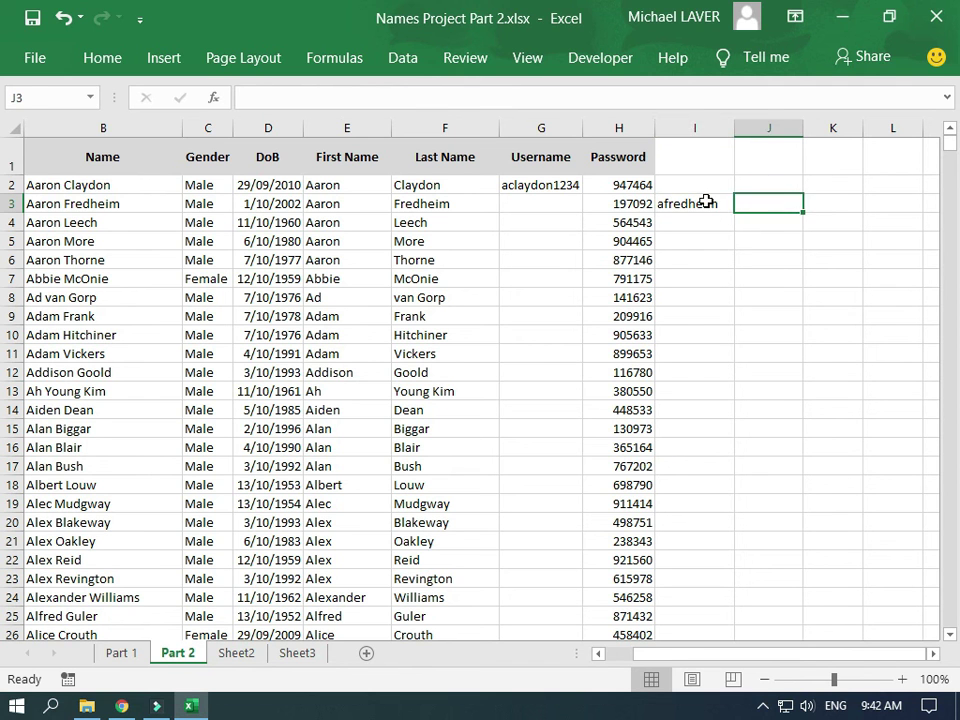
{"action": "left_click", "coordinate": [706, 203]}
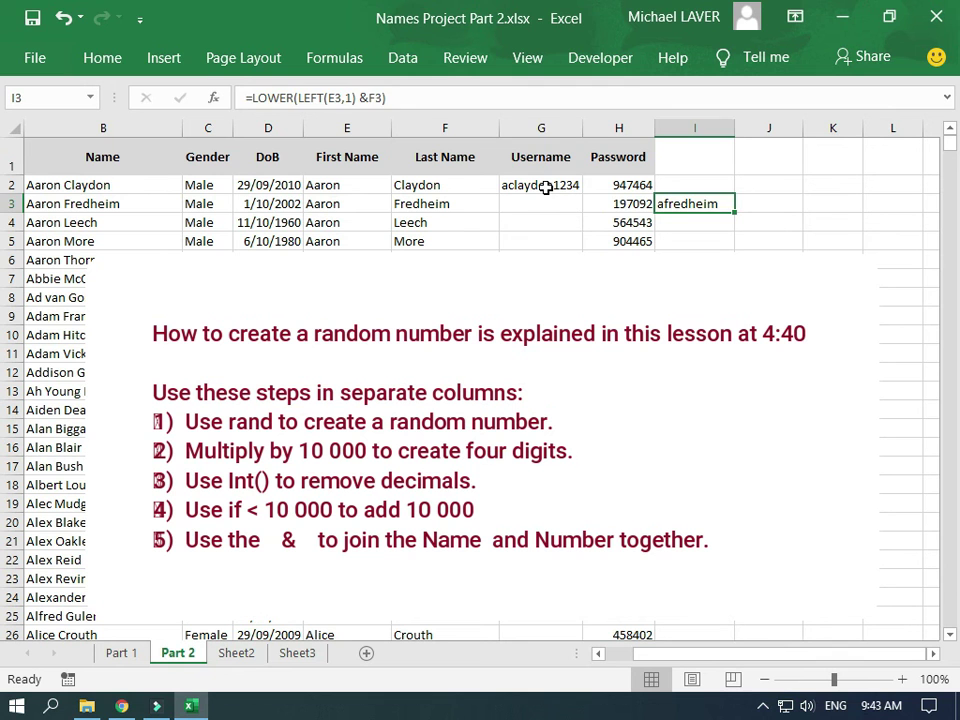
{"action": "left_click", "coordinate": [545, 187]}
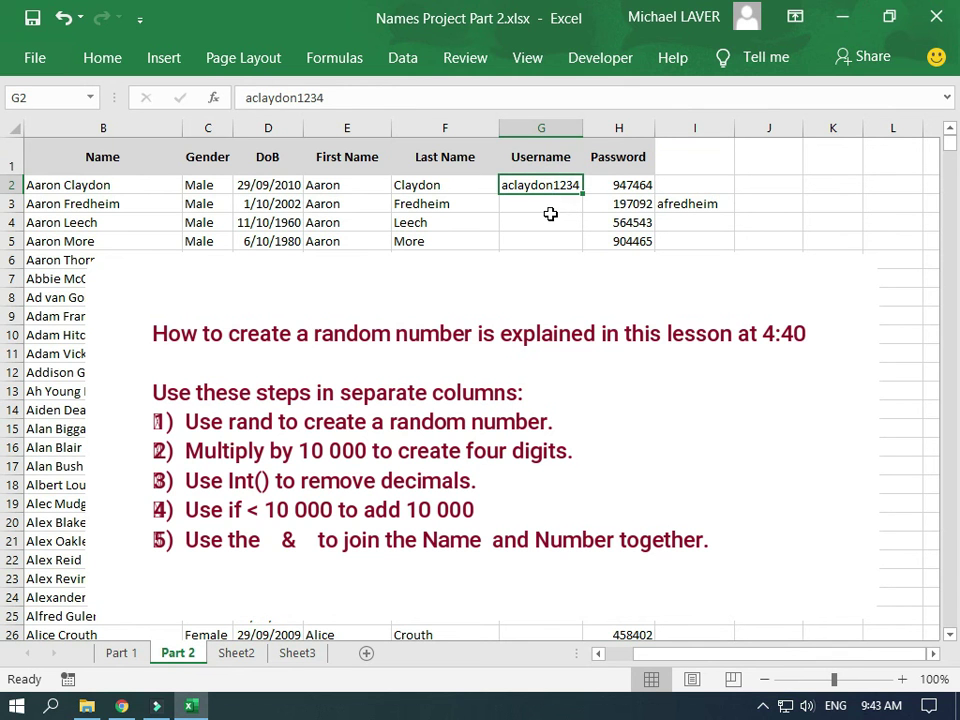
{"action": "left_click", "coordinate": [551, 216]}
{"action": "left_click", "coordinate": [680, 206]}
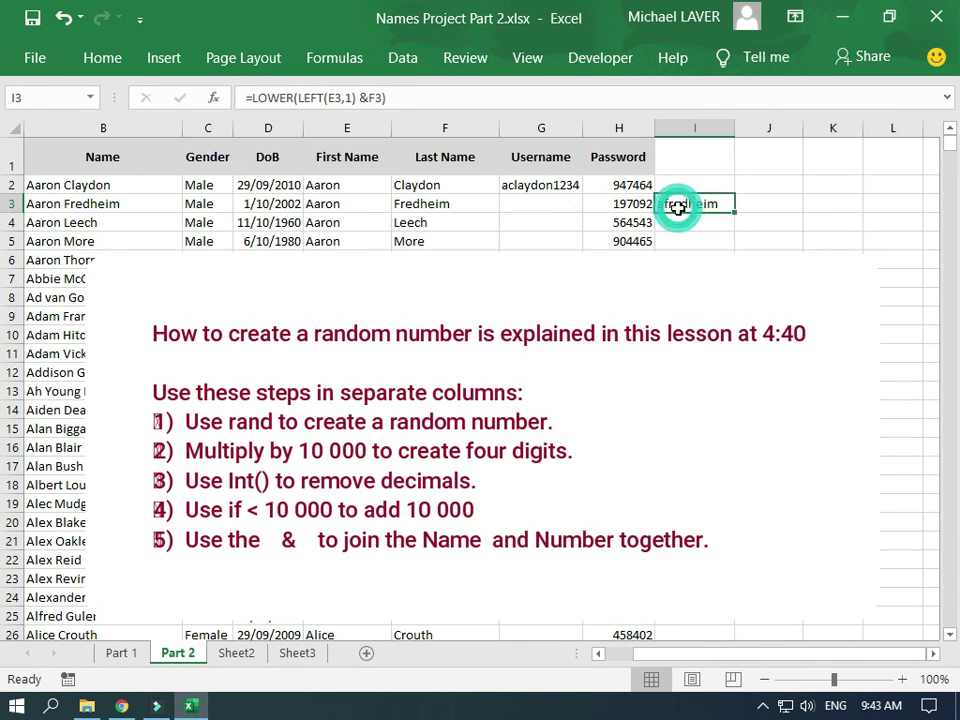